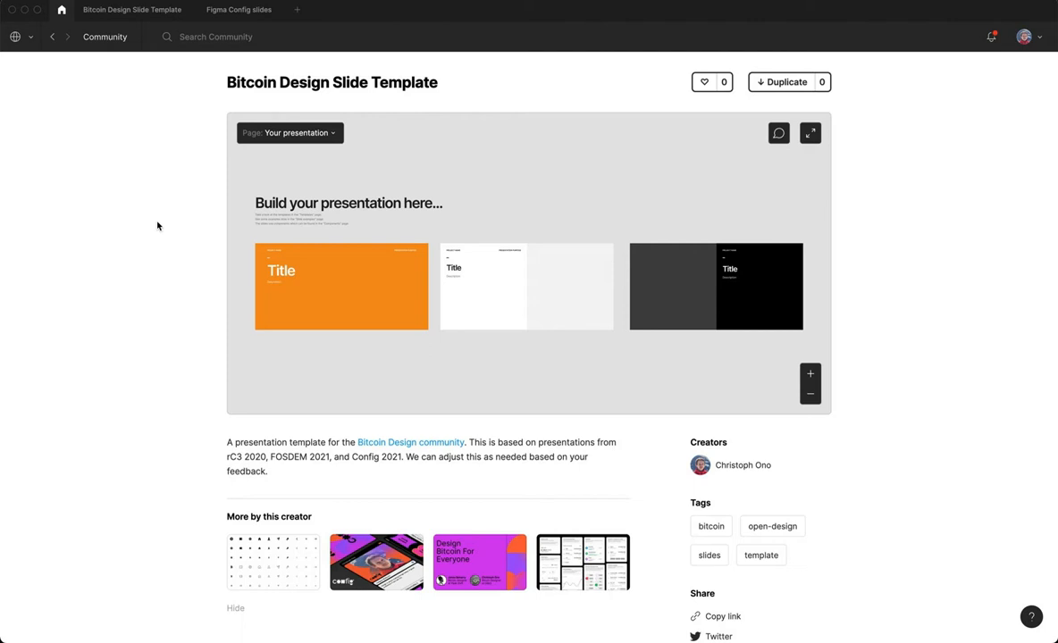
Look over the Bitcoin Design Slide Template community page, and open the template file at its Cover page
scroll(706, 483, down, 4)
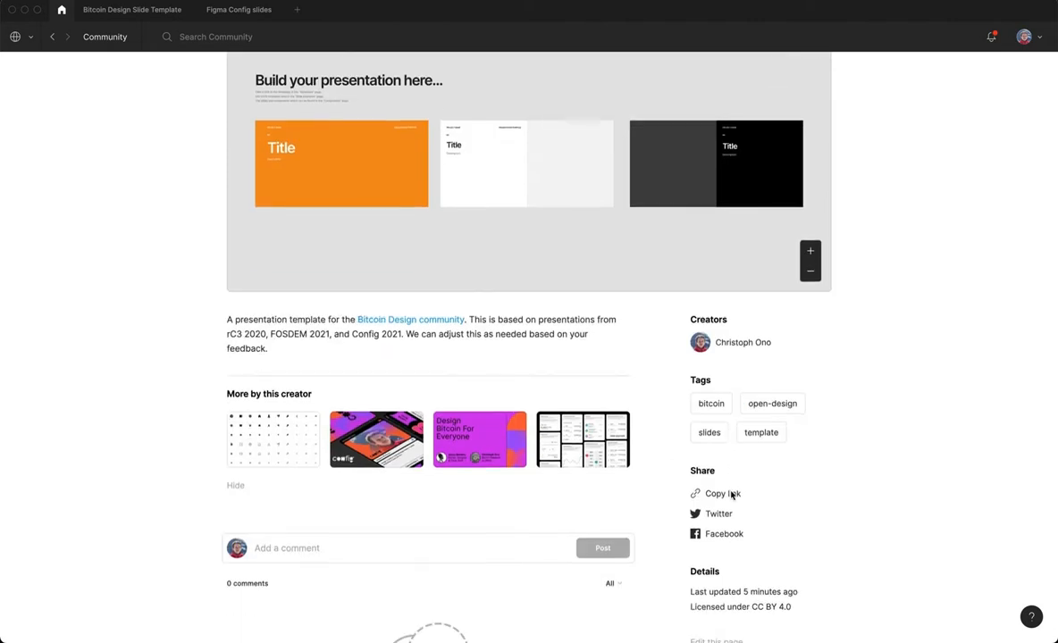
scroll(715, 487, up, 4)
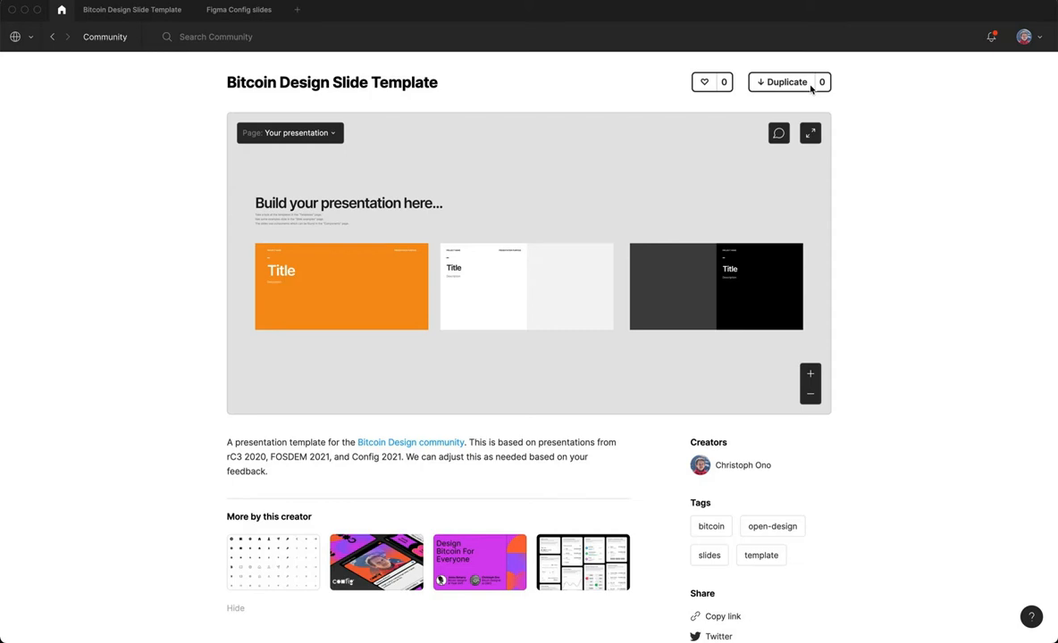
click(139, 9)
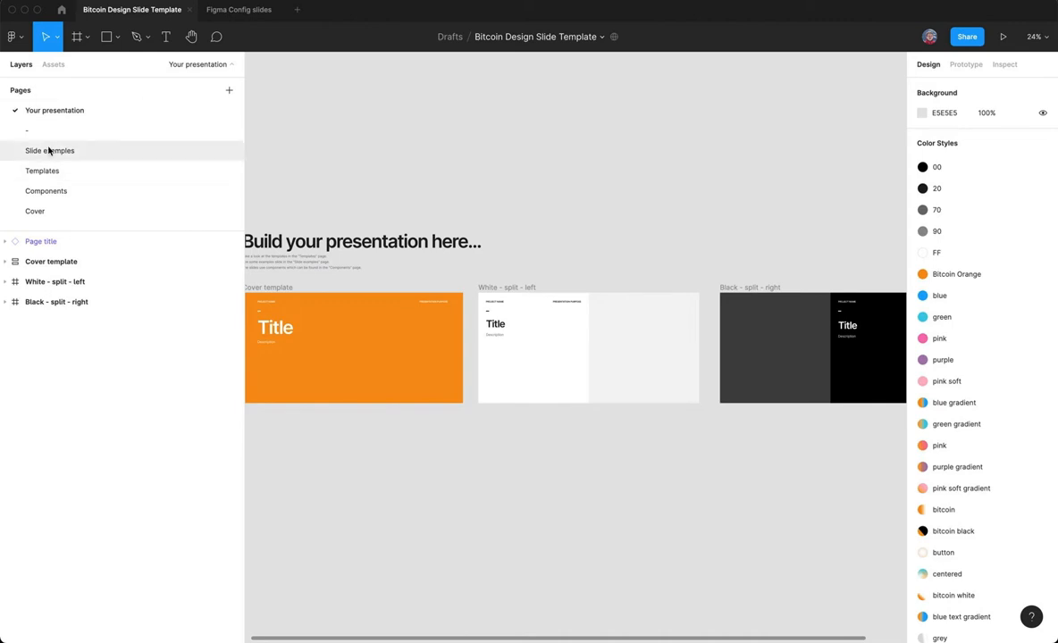
click(43, 211)
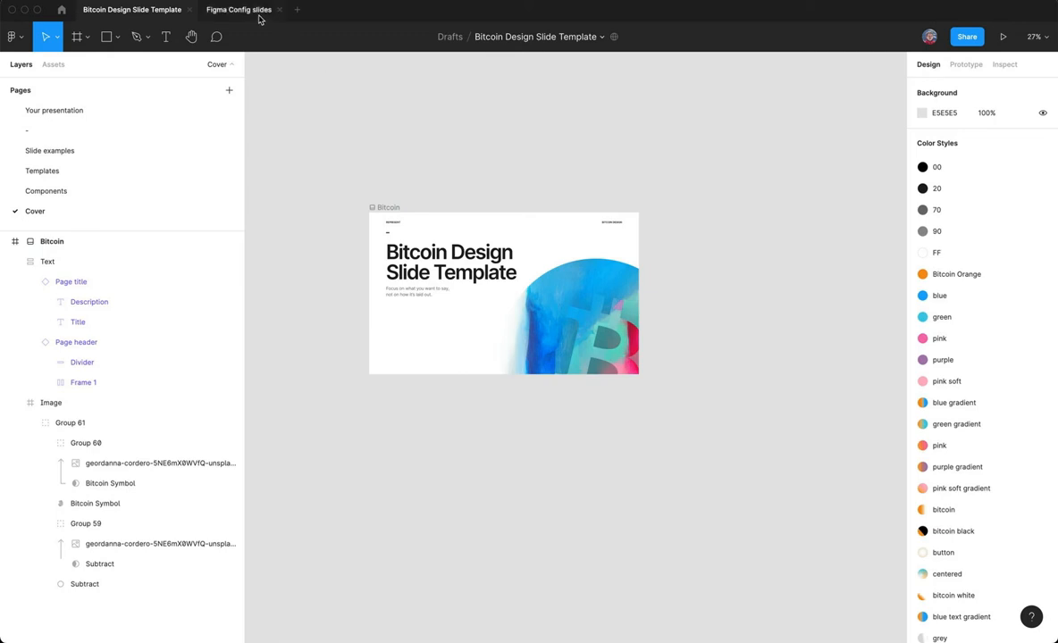
Examine the page header, page title and content element components on the Components page
click(78, 193)
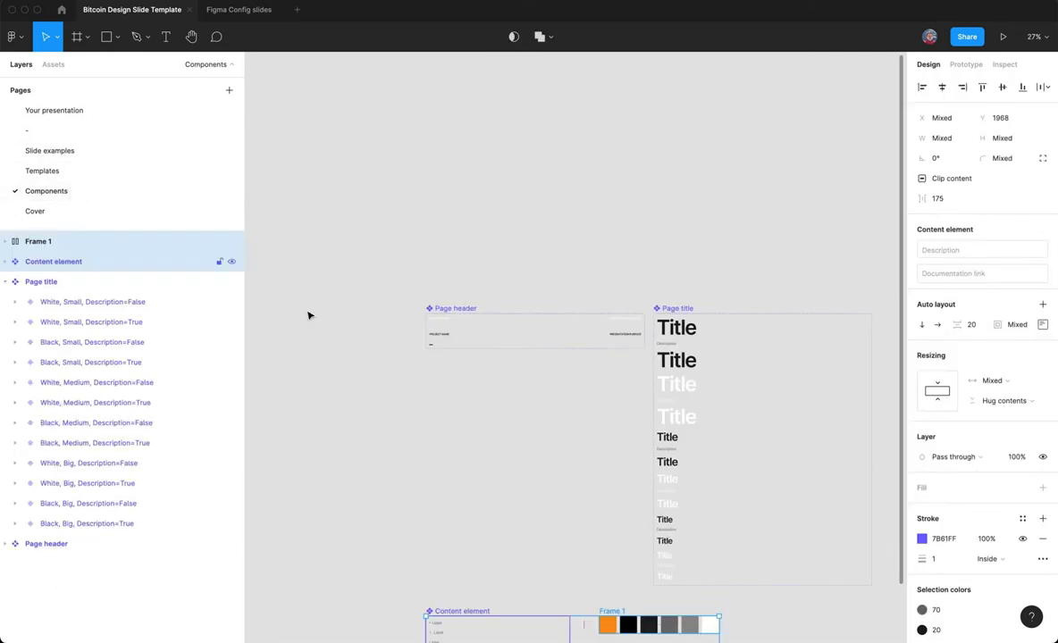
scroll(507, 303, down, 3)
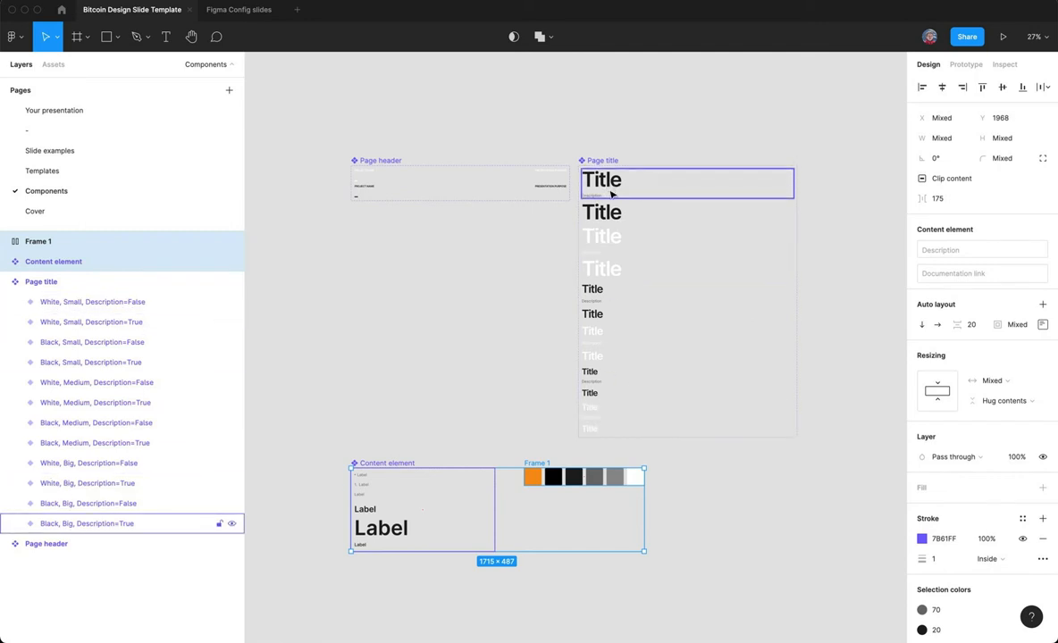
scroll(611, 194, up, 2)
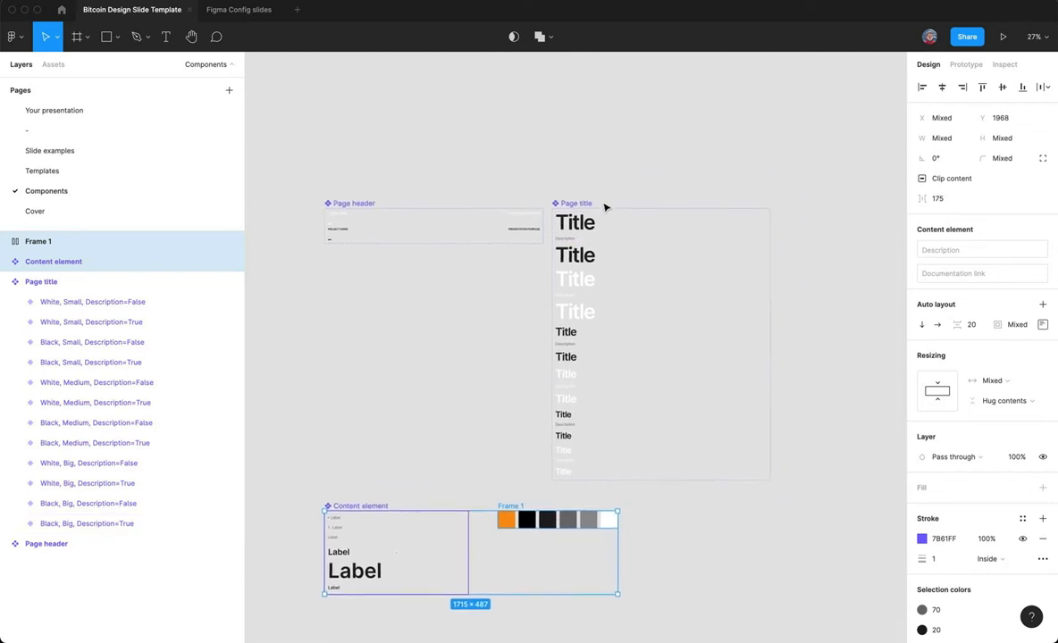
scroll(514, 192, up, 2)
scroll(513, 192, left, 1)
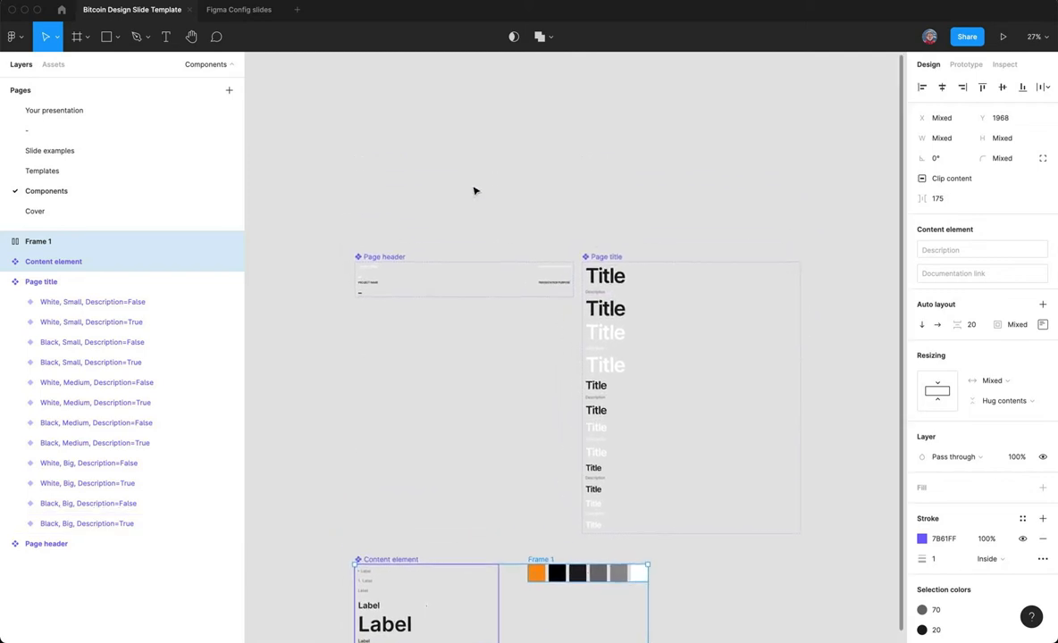
Examine the orange, white and black slide layouts on the Templates page with the interface temporarily hidden
click(61, 174)
scroll(588, 137, down, 2)
scroll(588, 136, right, 2)
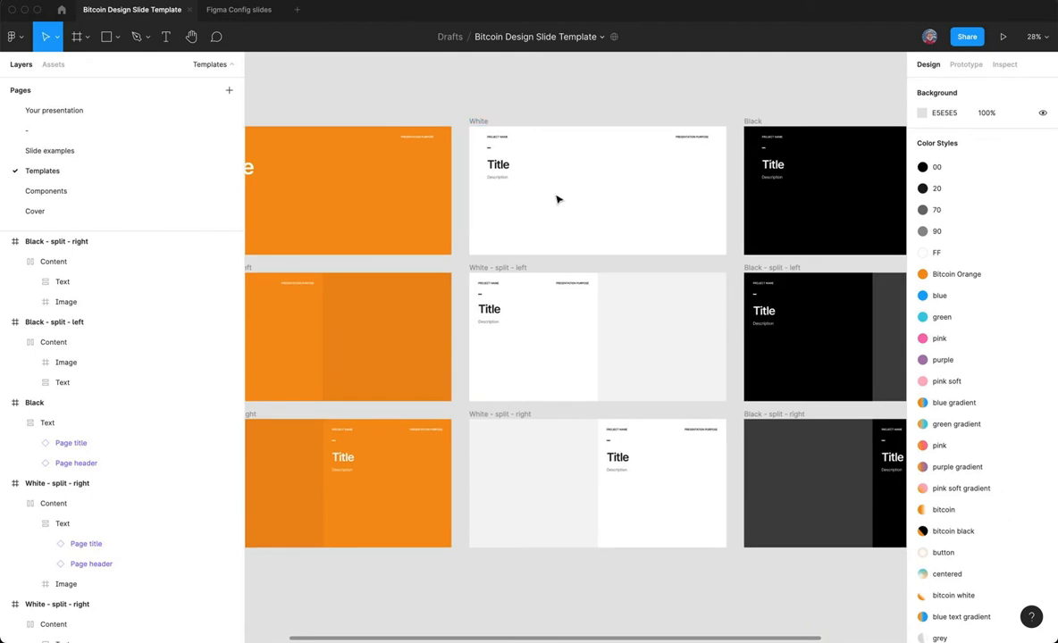
key(shift+1)
key(super+backslash)
key(shift+1)
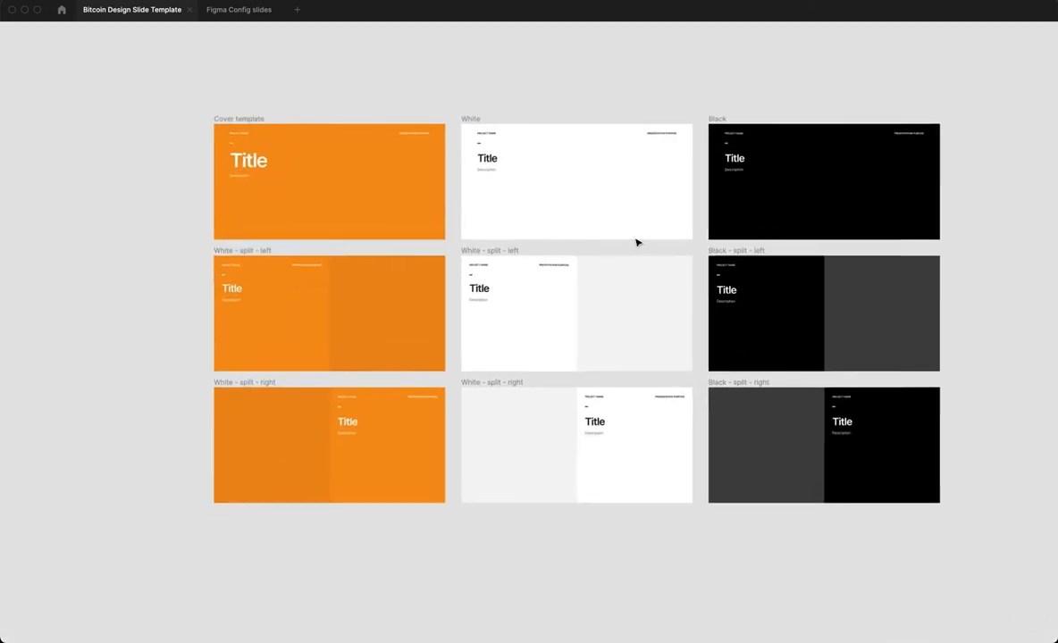
click(605, 159)
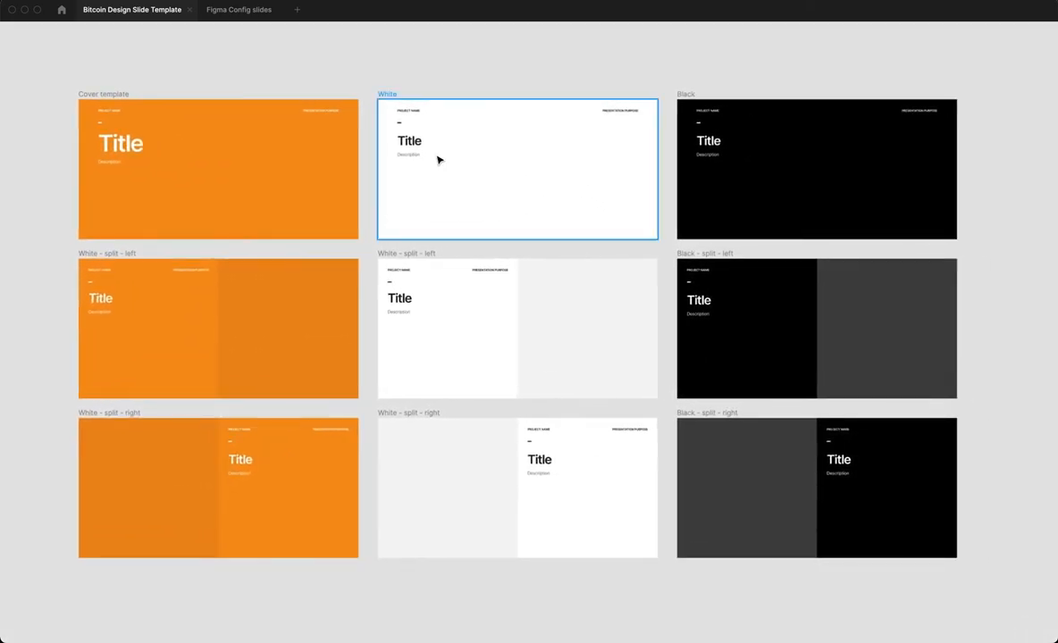
scroll(577, 350, down, 1)
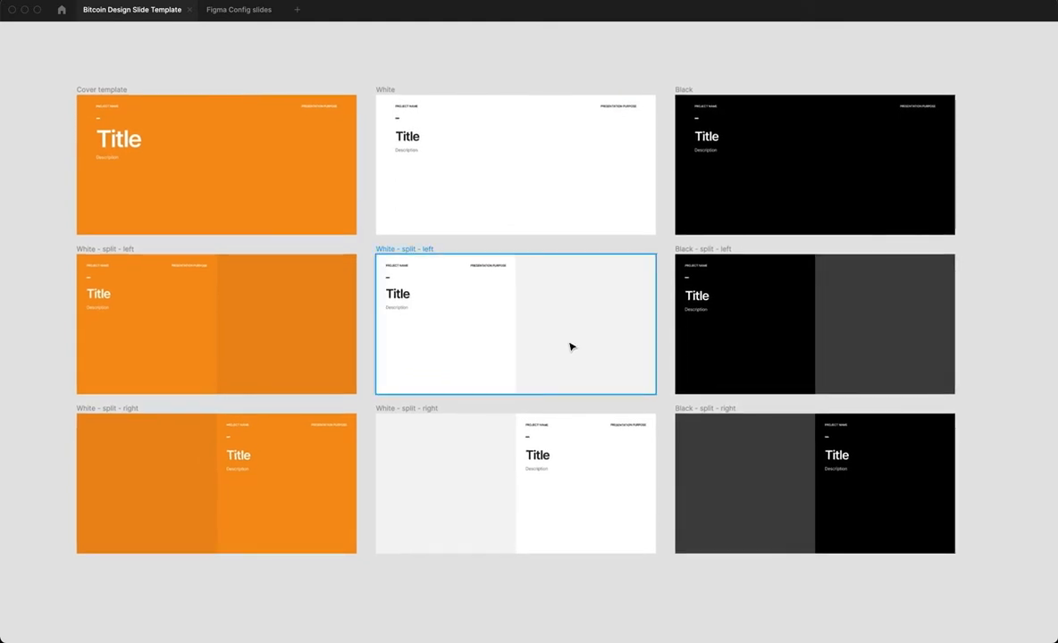
scroll(572, 346, down, 1)
scroll(571, 346, up, 2)
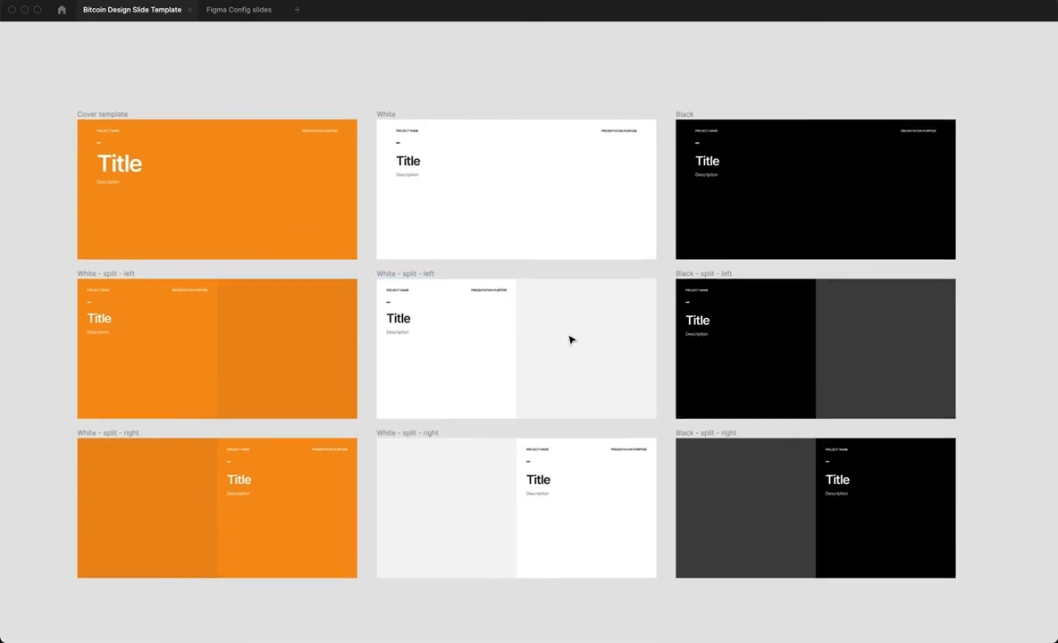
scroll(571, 343, left, 2)
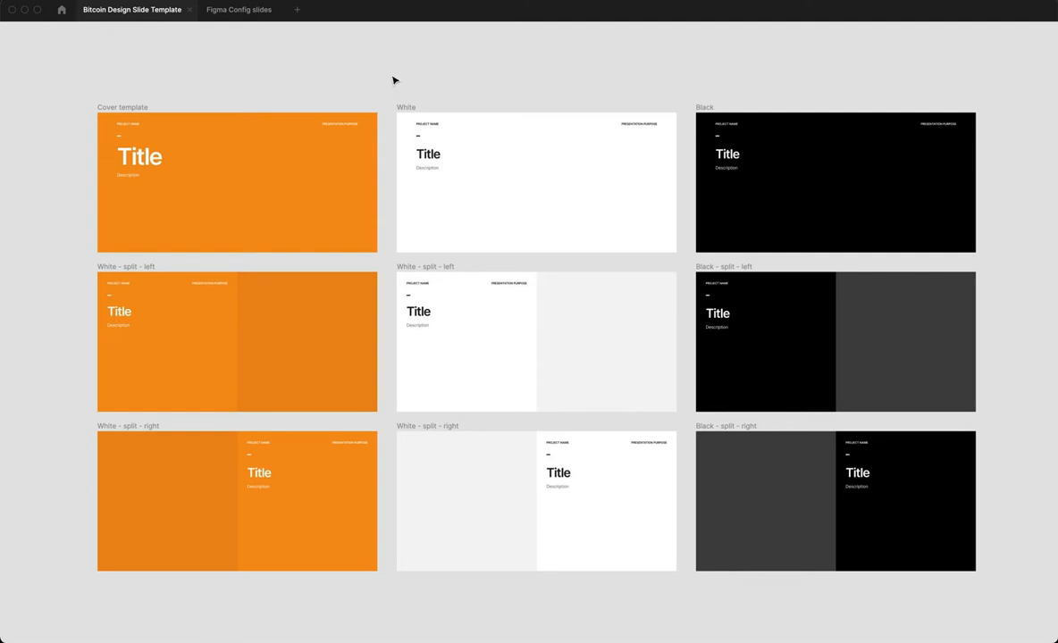
key(super+backslash)
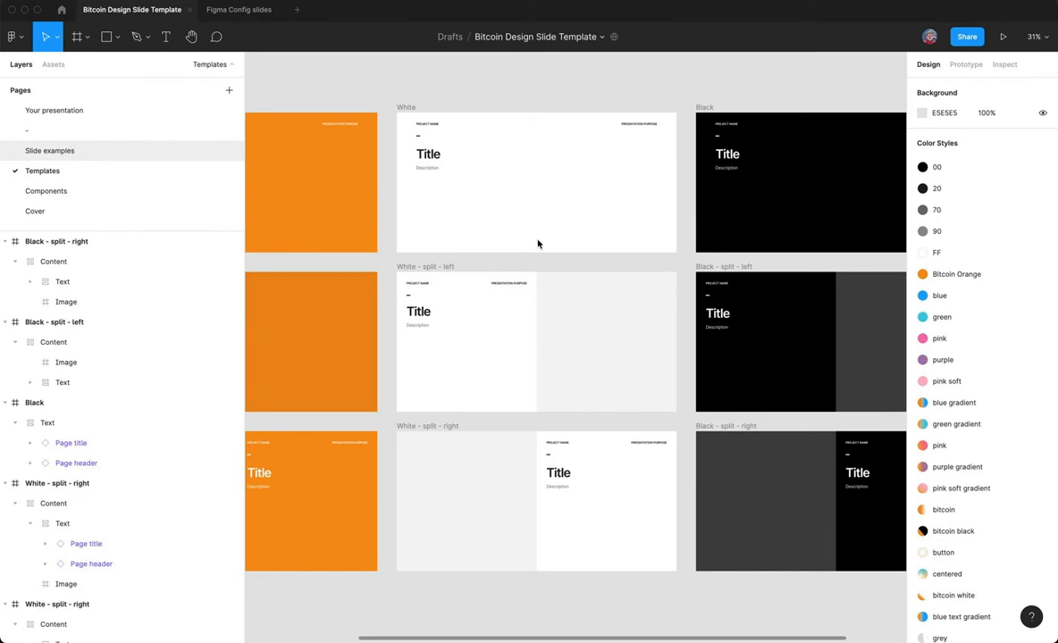
Open the Slide examples page and hide the interface to survey the whole set of example slides
key(Page_Up)
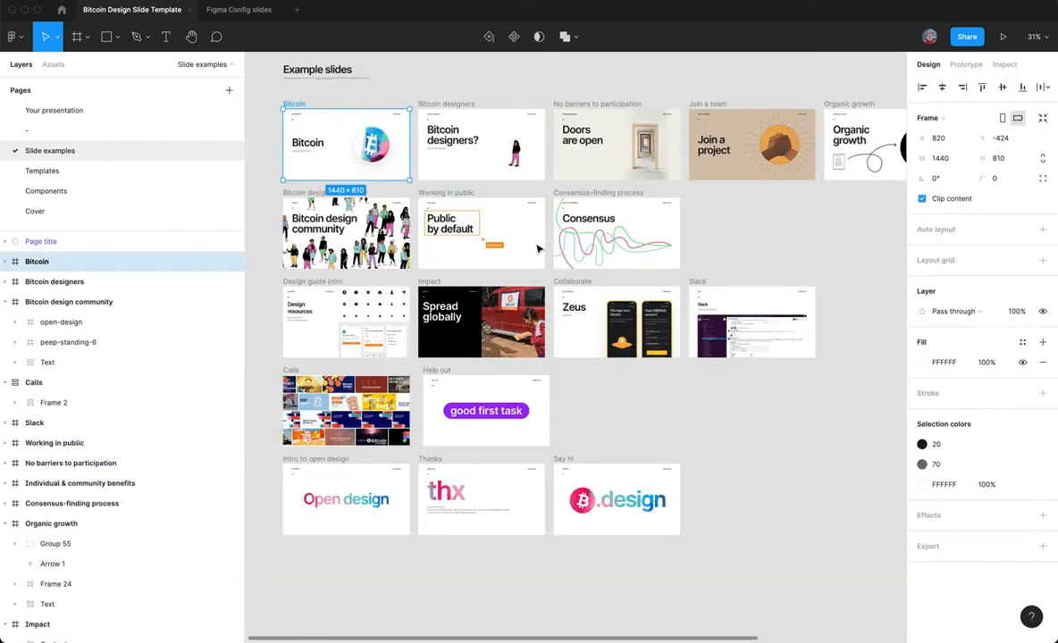
key(ctrl+backslash)
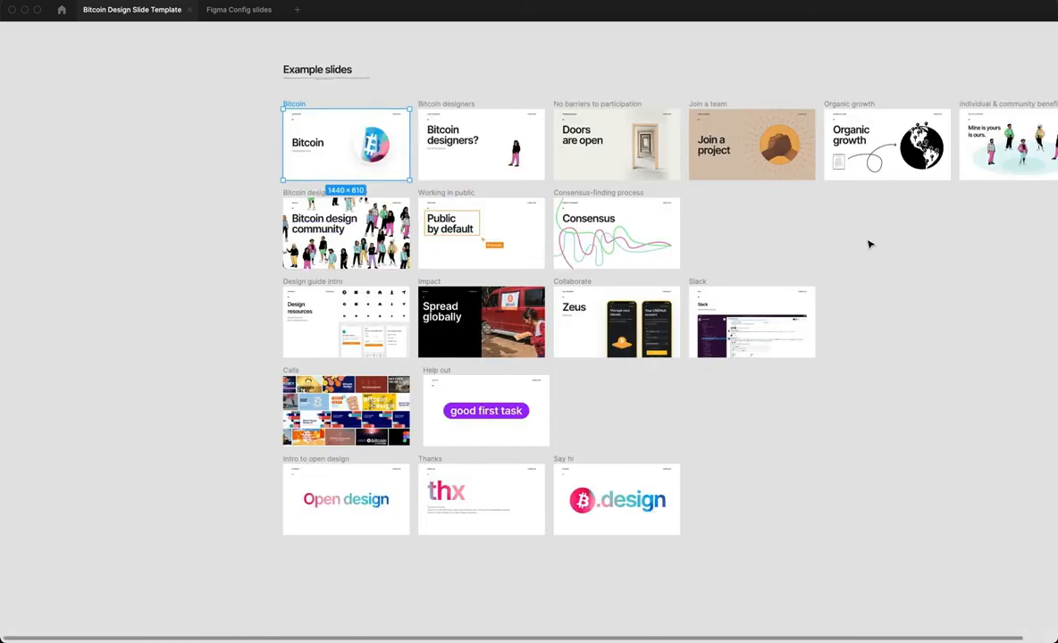
scroll(869, 242, right, 5)
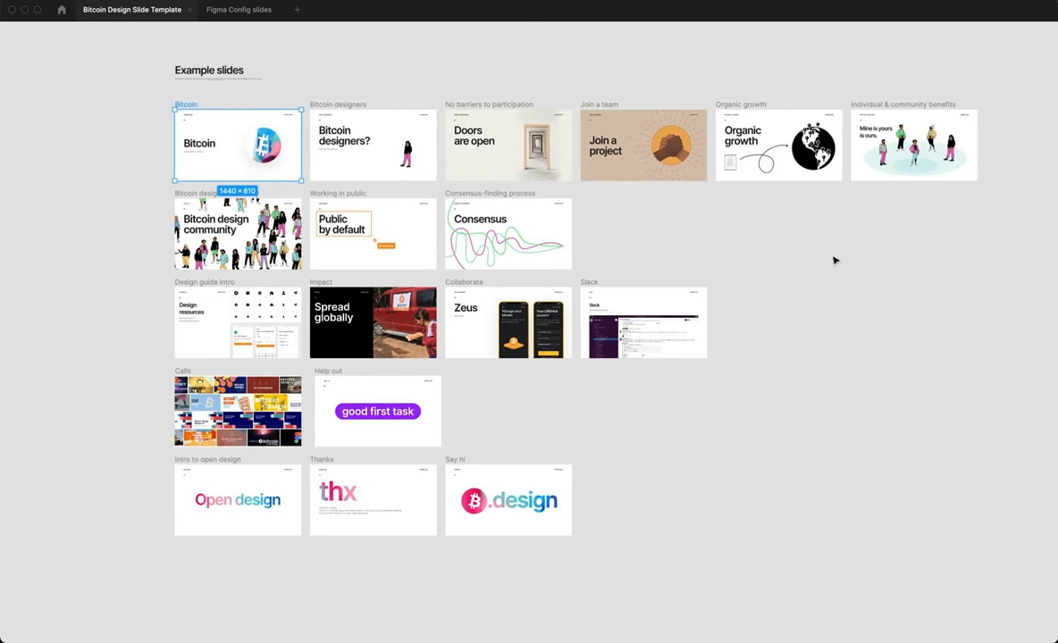
scroll(831, 261, up, 2)
scroll(831, 261, up, 1)
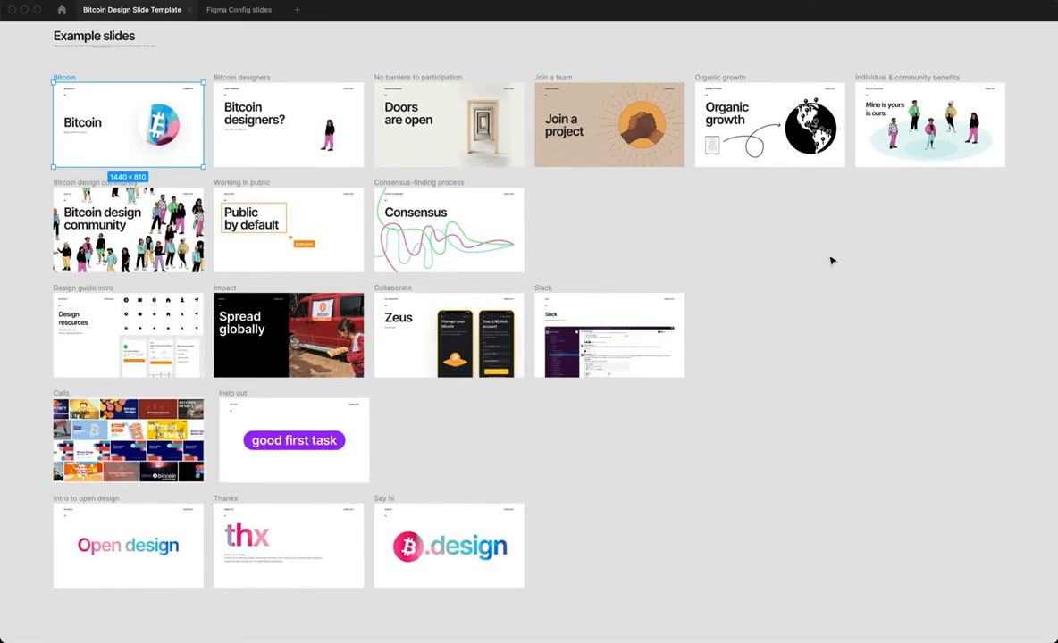
click(822, 261)
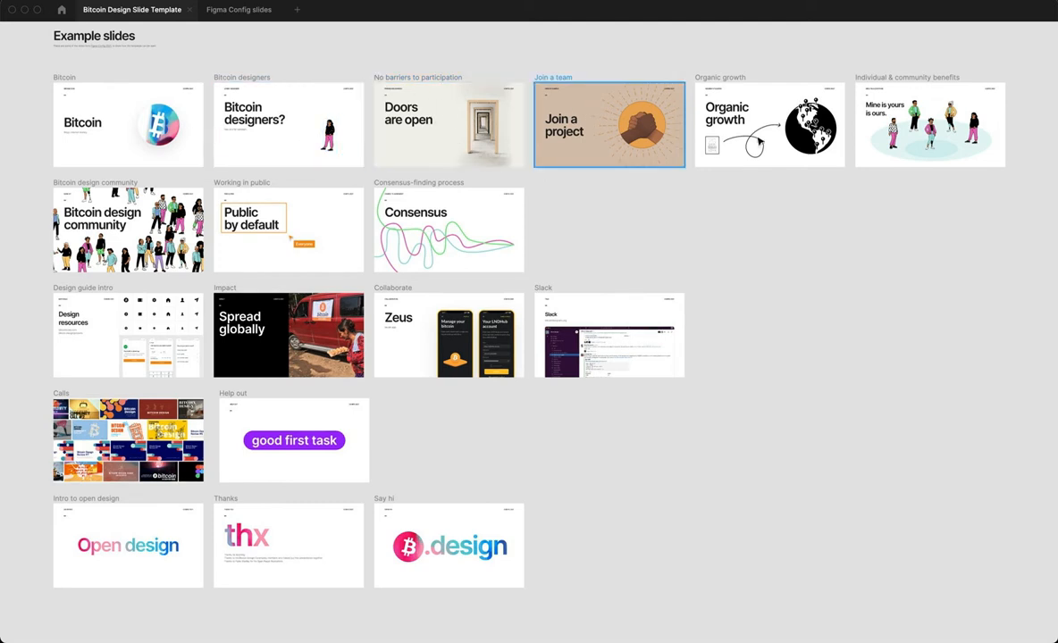
Examine the example slides row by row, from Organic growth through Slack to the closing Intro to open design, Thanks and Say hi slides
click(726, 127)
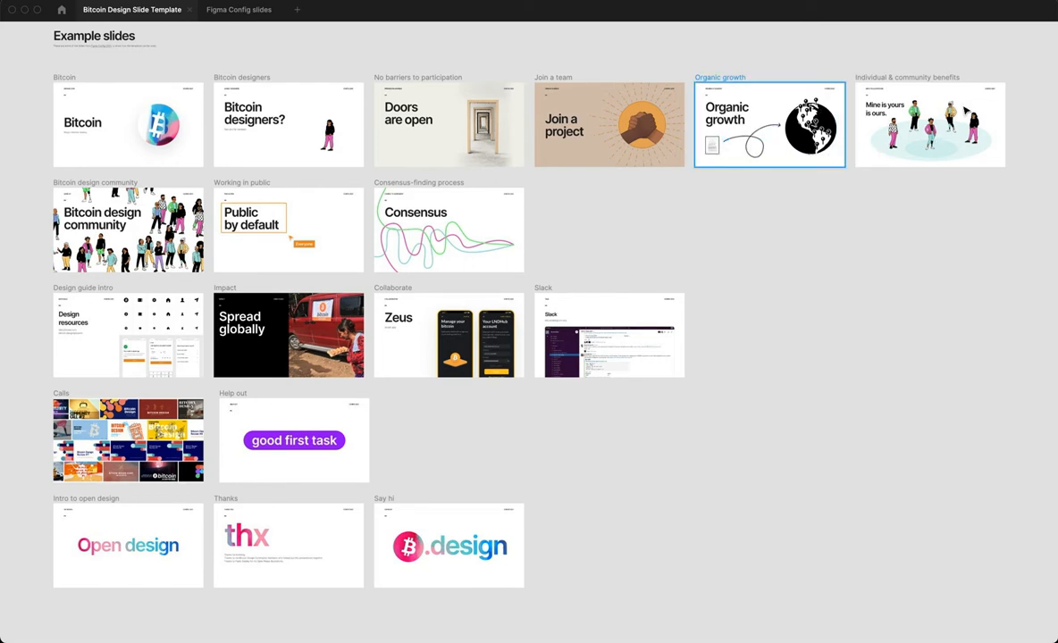
click(100, 195)
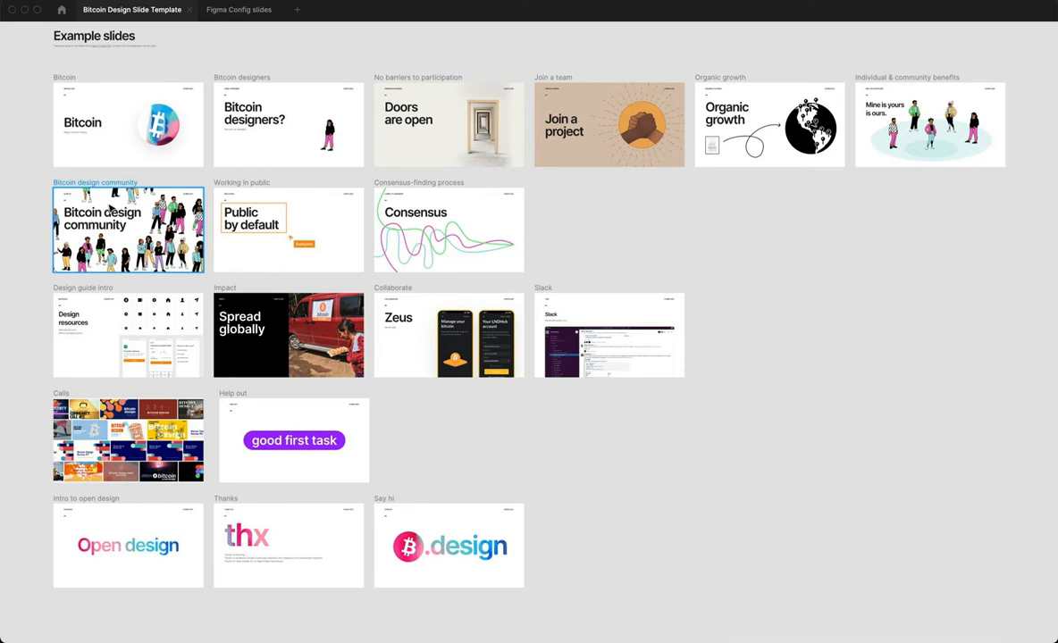
click(412, 204)
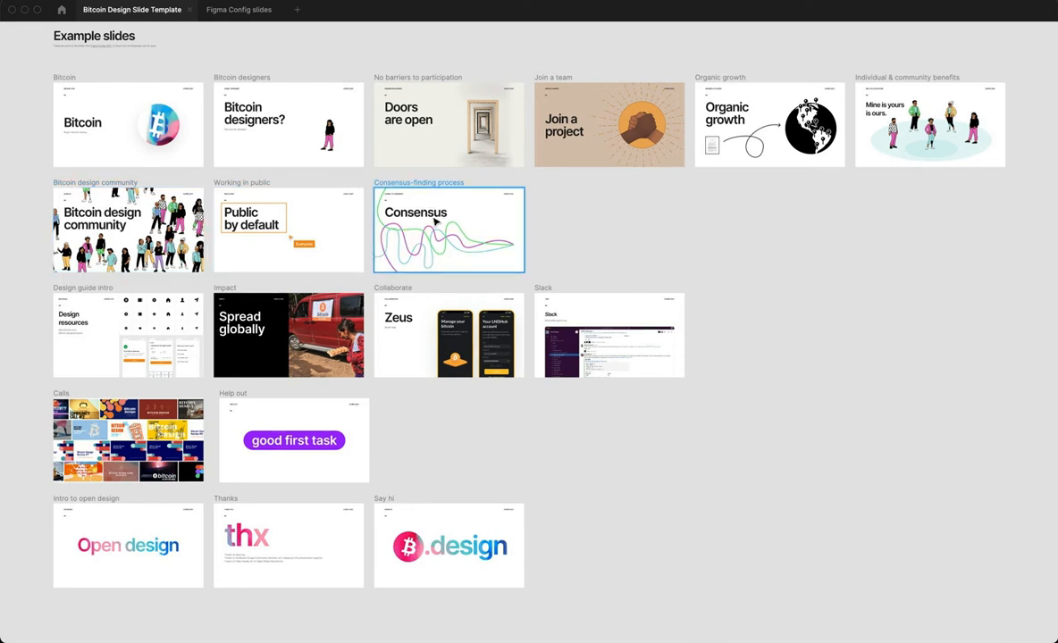
click(273, 239)
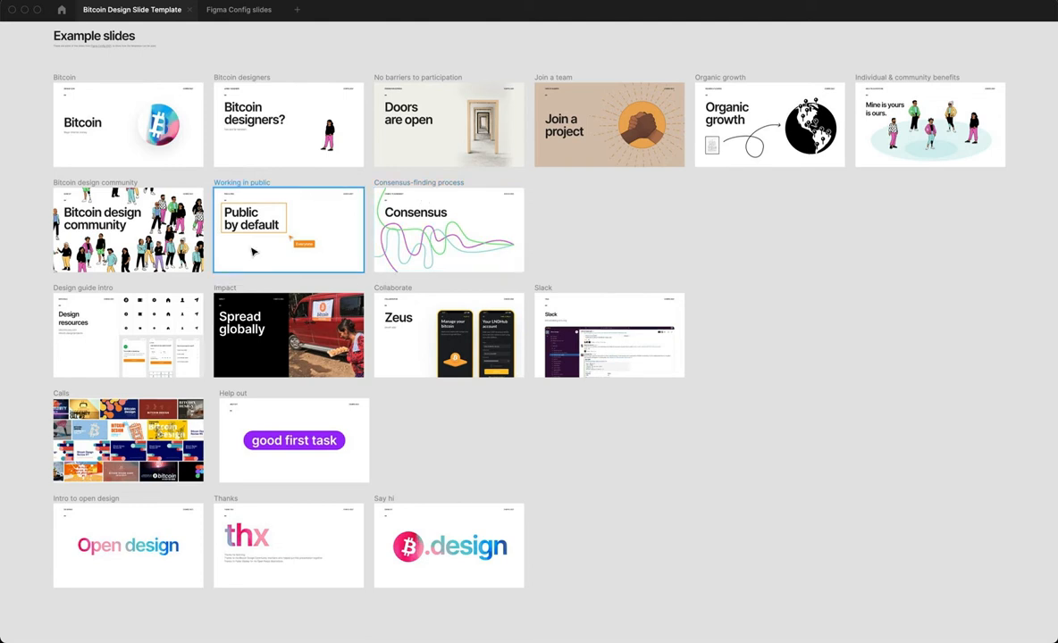
click(59, 313)
click(36, 287)
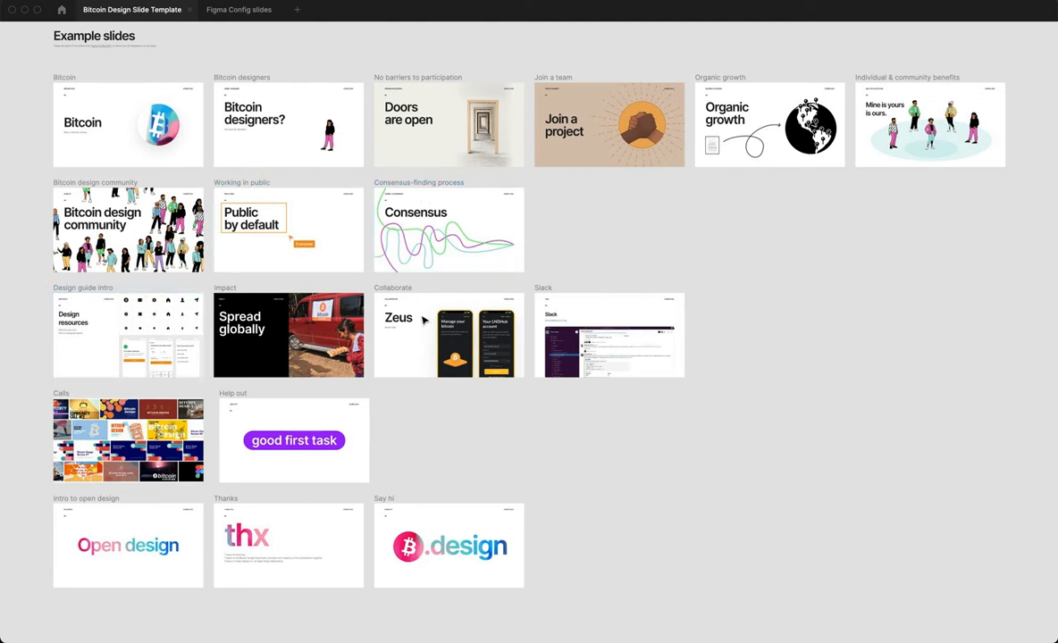
scroll(214, 351, left, 1)
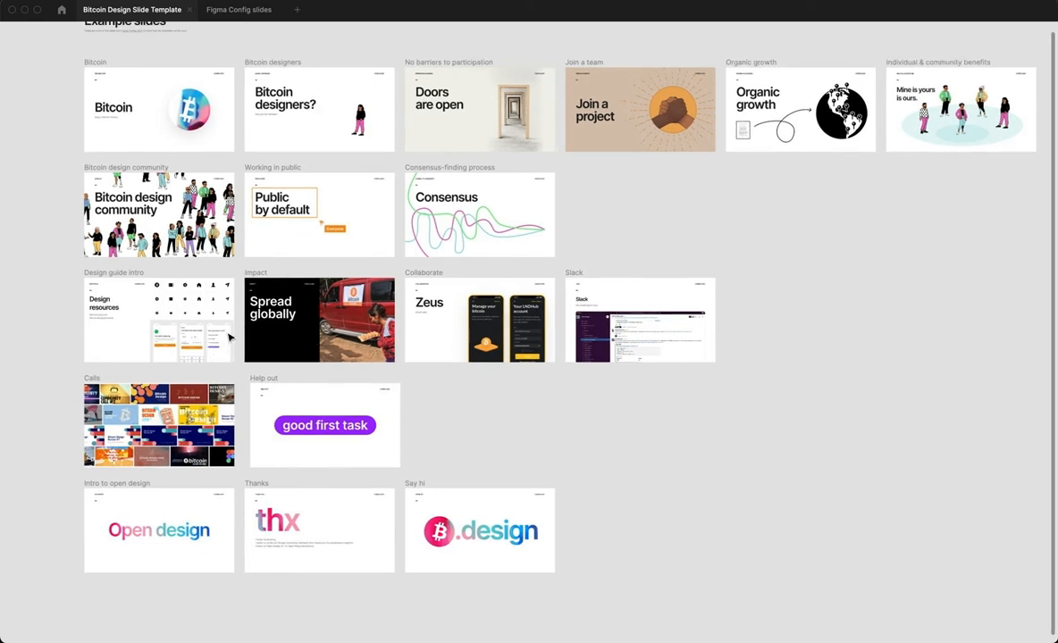
click(286, 311)
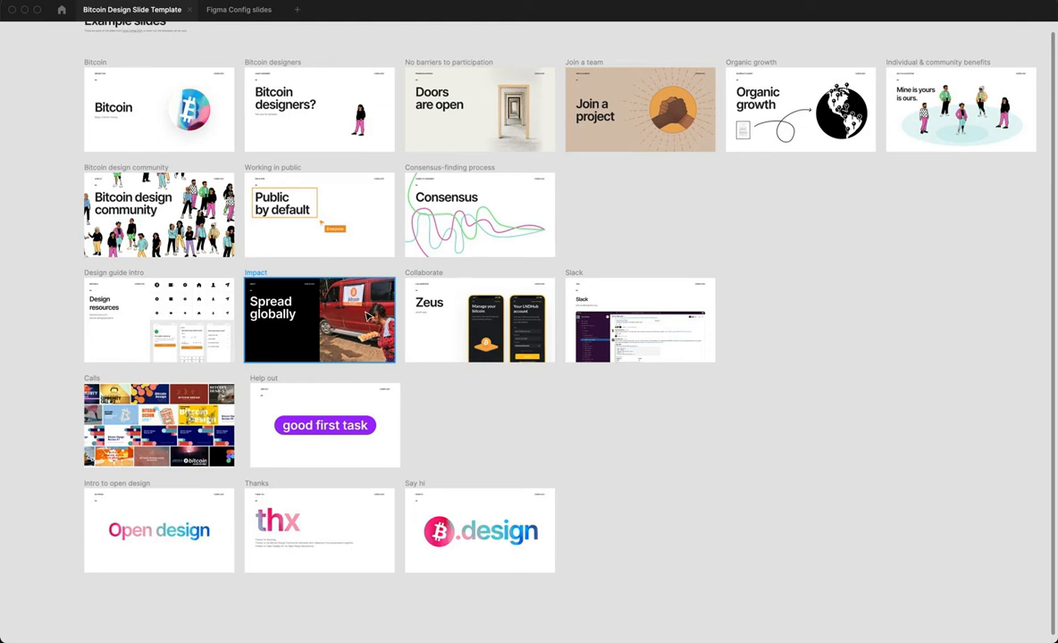
click(143, 284)
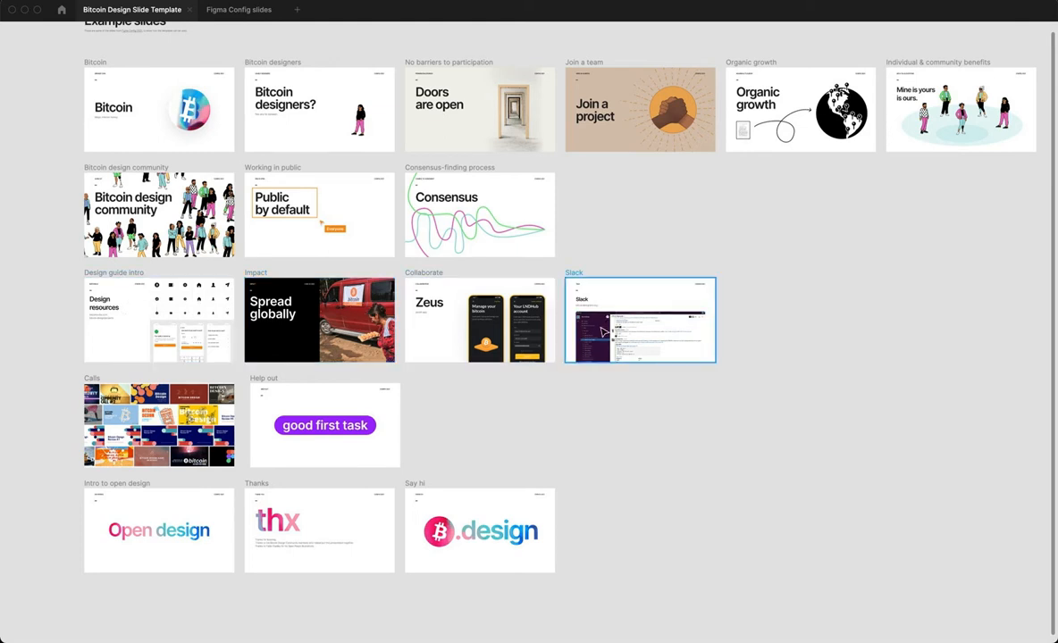
key(super)
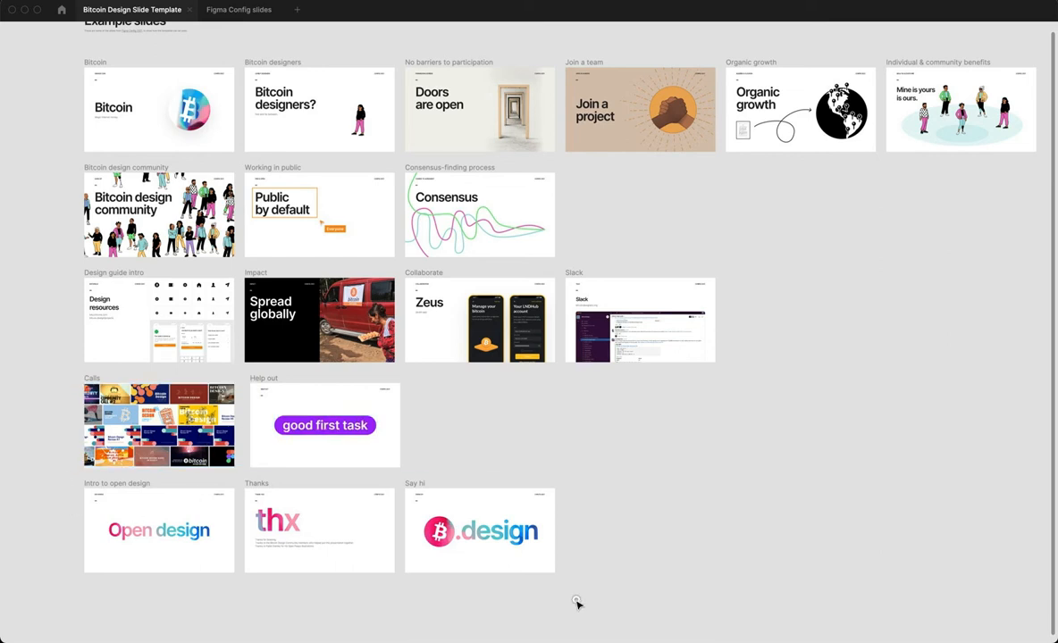
drag(69, 479, 581, 600)
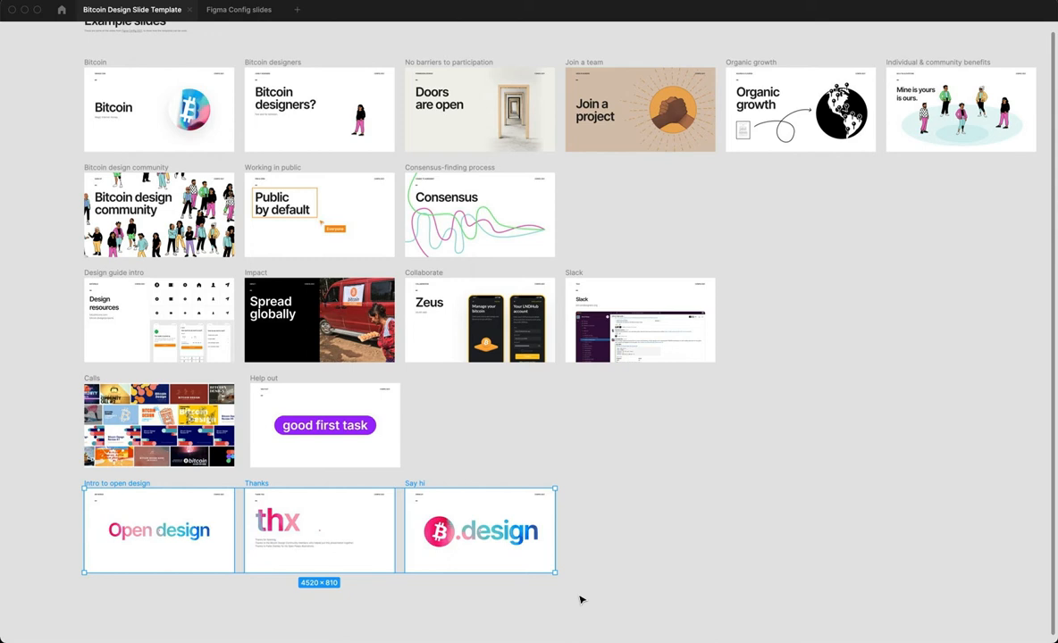
click(606, 537)
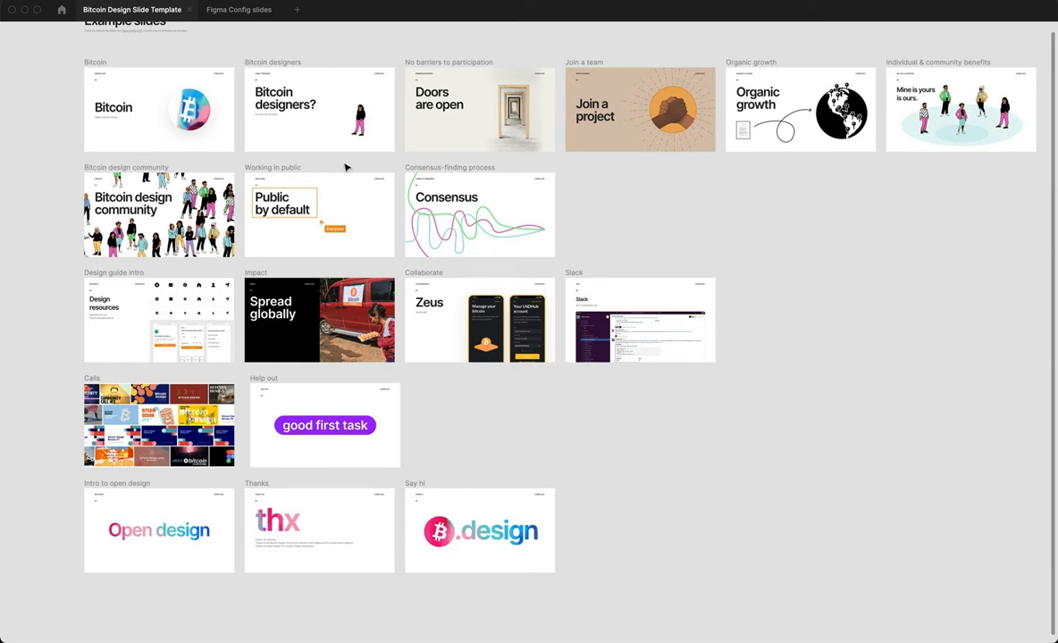
Restore the interface and, on the Your presentation page, duplicate the White - split - left slide about 454 px below the original
key(super+backslash)
scroll(384, 194, up, 1)
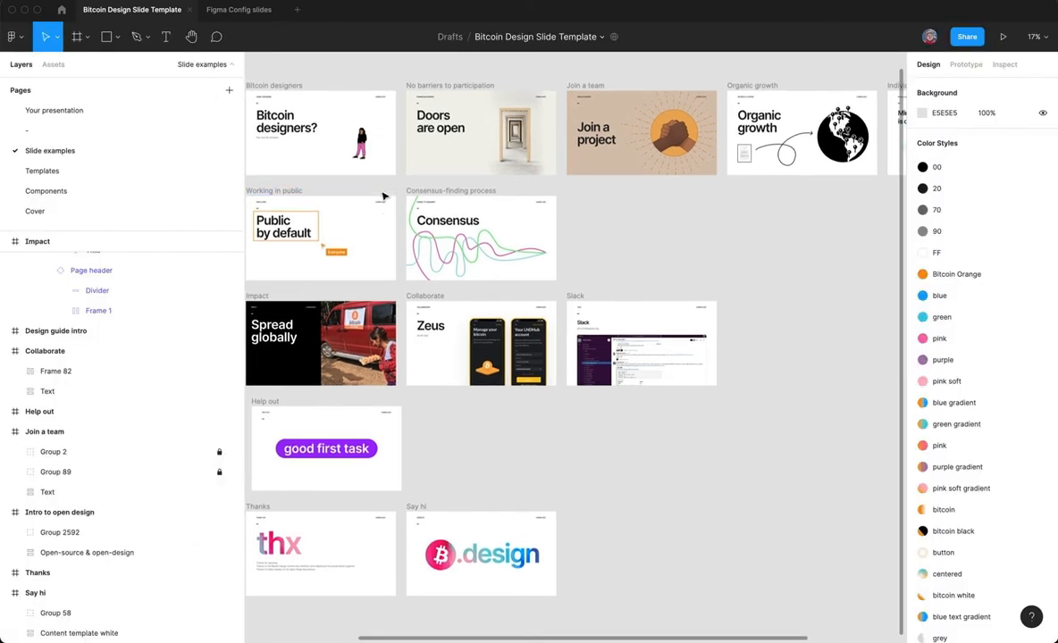
click(63, 110)
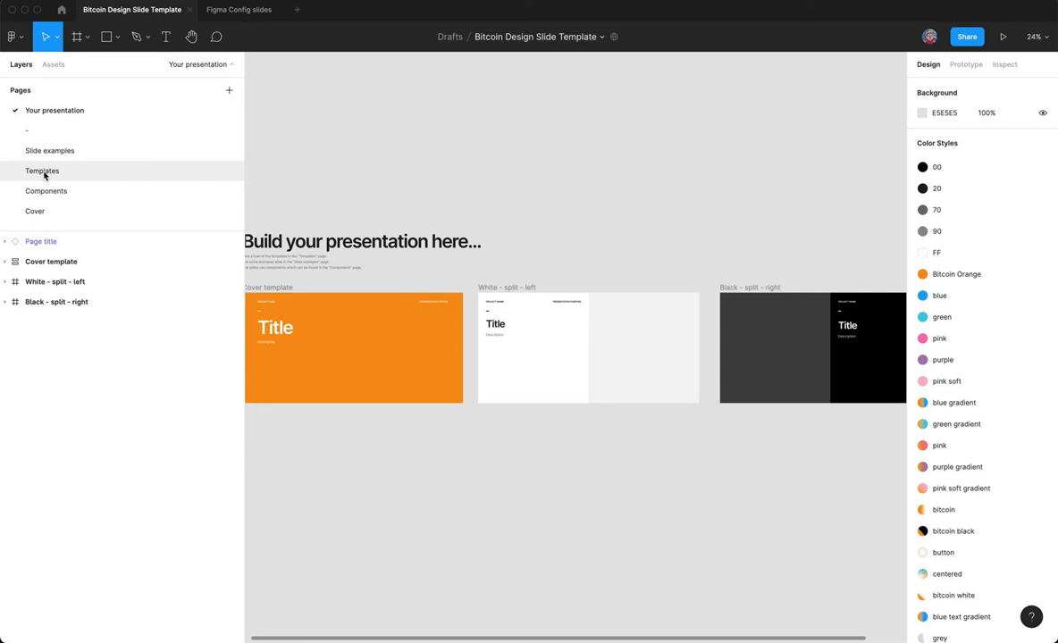
click(487, 287)
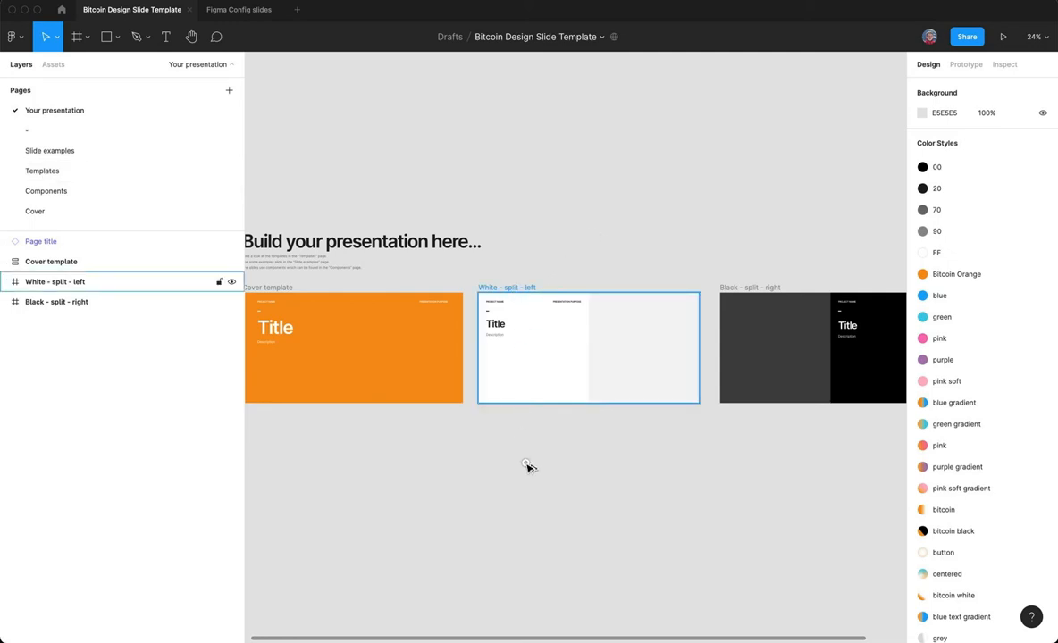
key(ctrl+d)
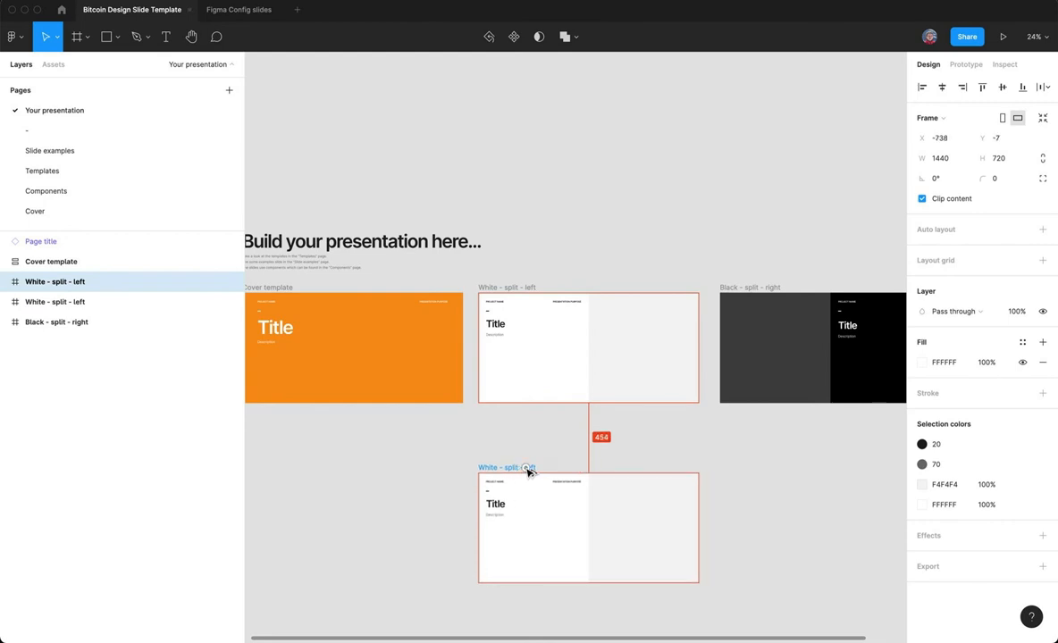
Inspect the duplicated White - split - left slide's Text frame, examining the options of its Page title and Page header components
scroll(621, 590, down, 2)
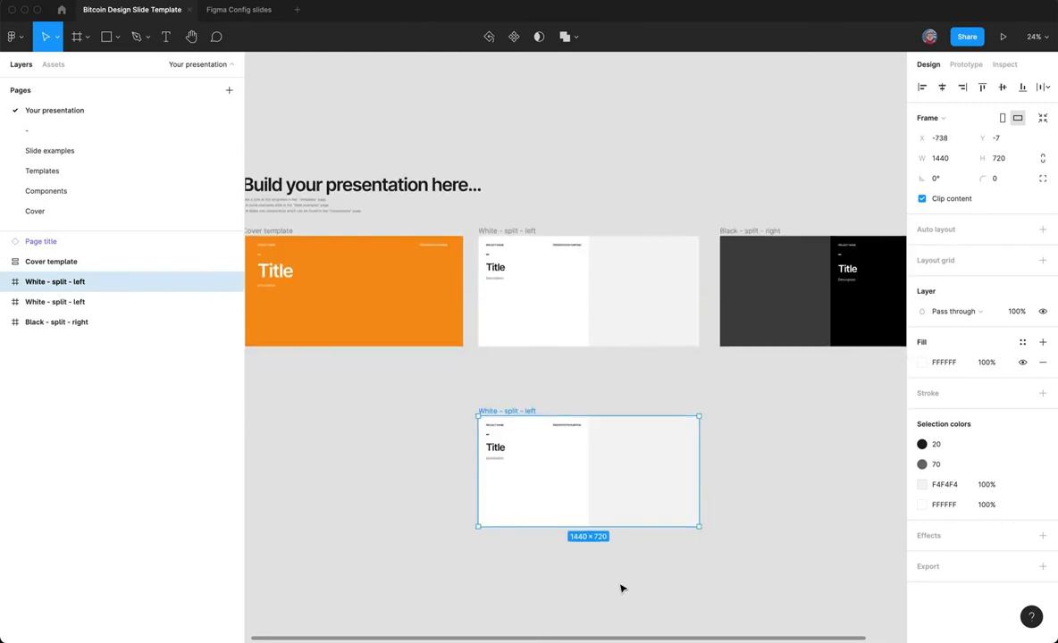
scroll(621, 583, down, 1)
scroll(598, 494, up, 3)
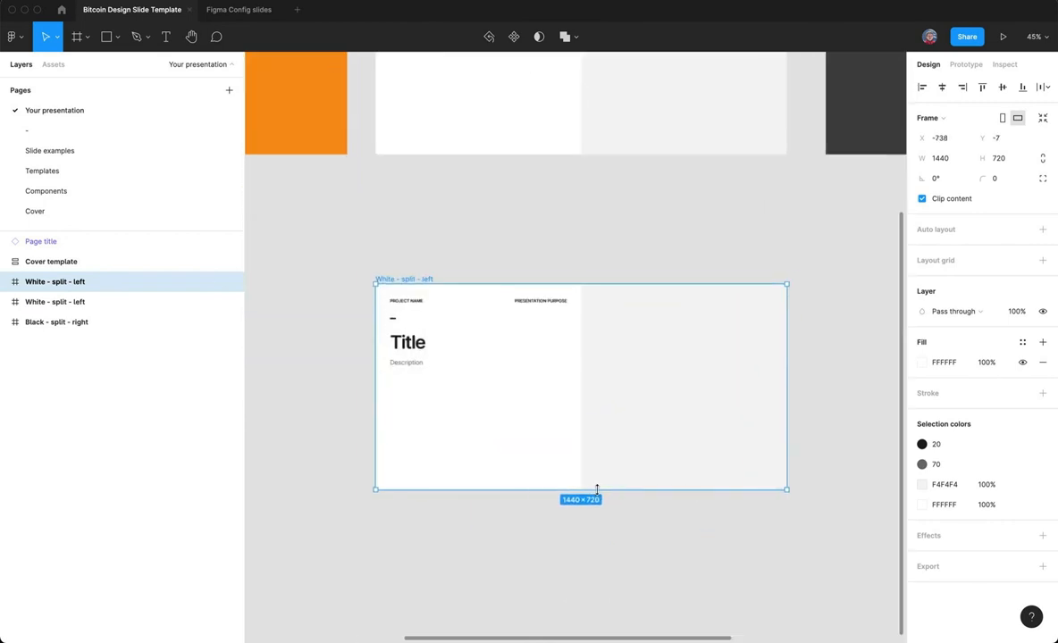
scroll(597, 489, up, 2)
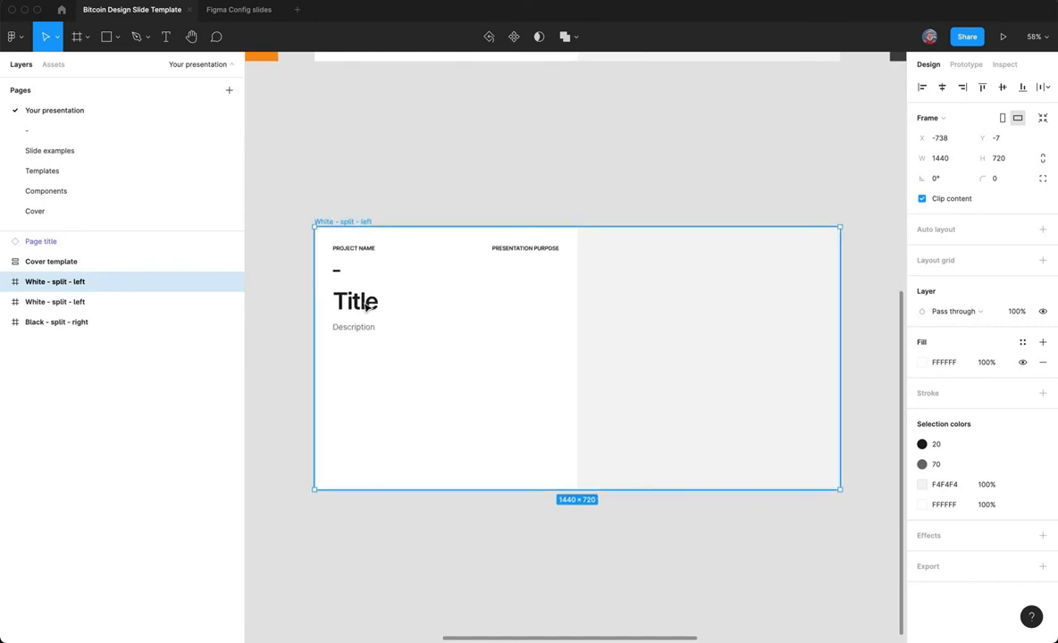
double_click(366, 307)
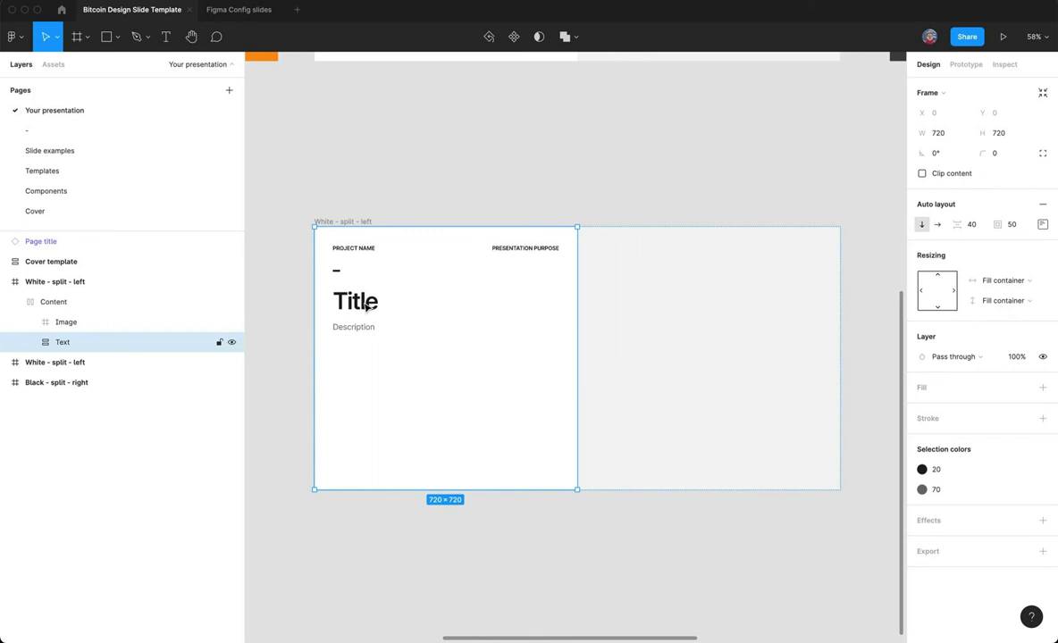
click(30, 344)
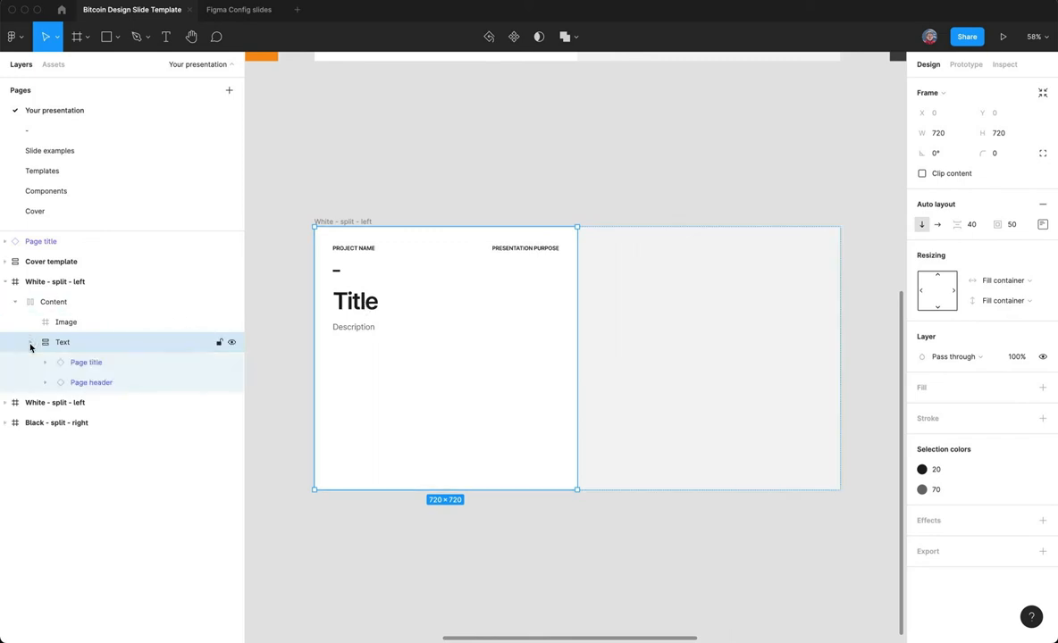
click(79, 363)
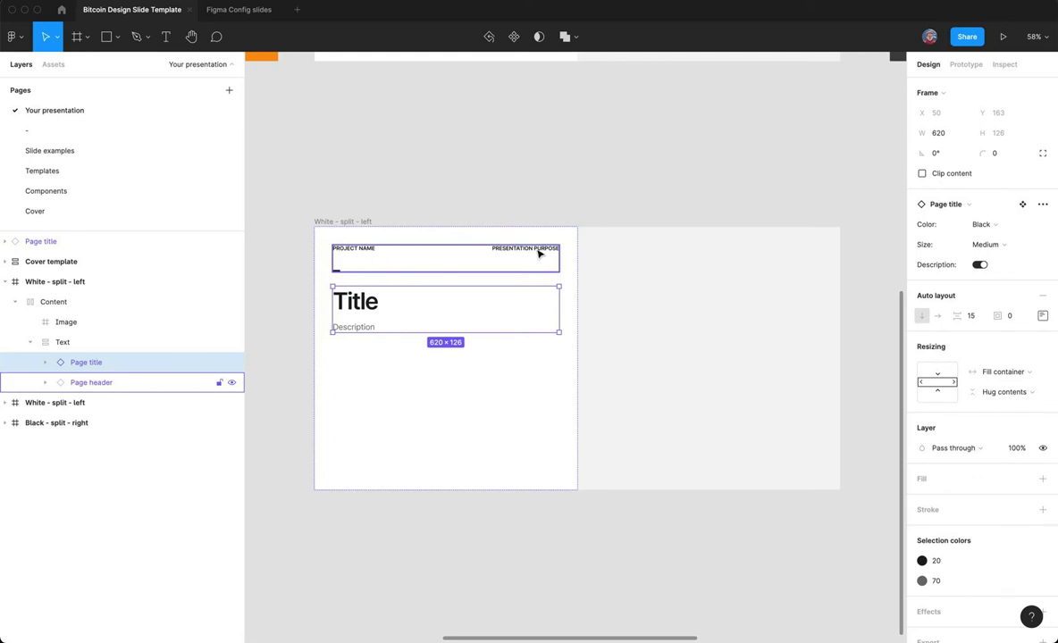
click(371, 248)
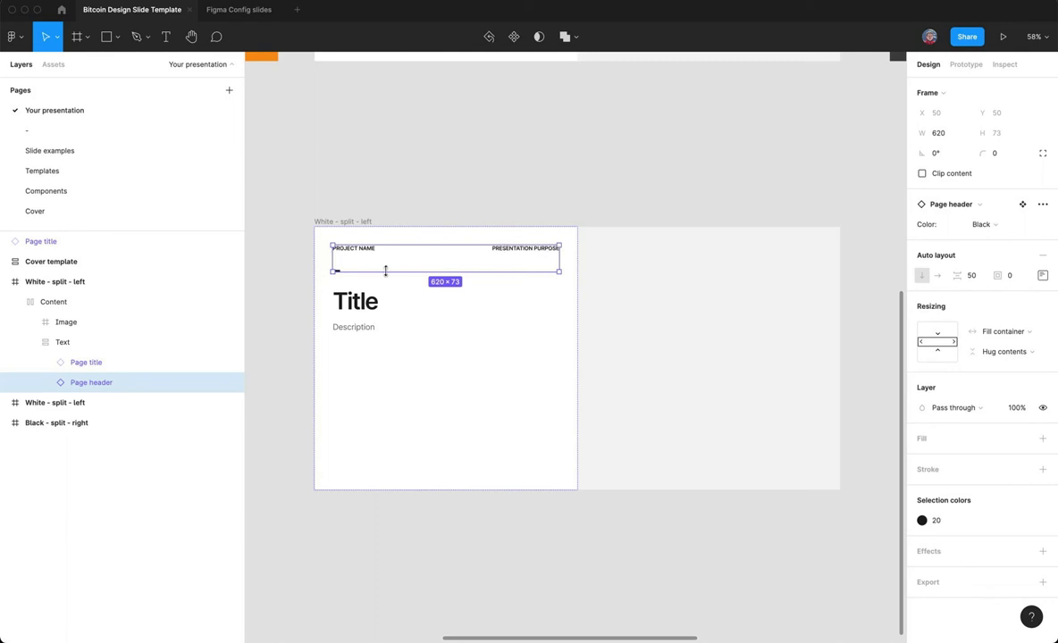
Set the duplicated slide's Page title component to size Big and toggle its description off and back on
click(111, 364)
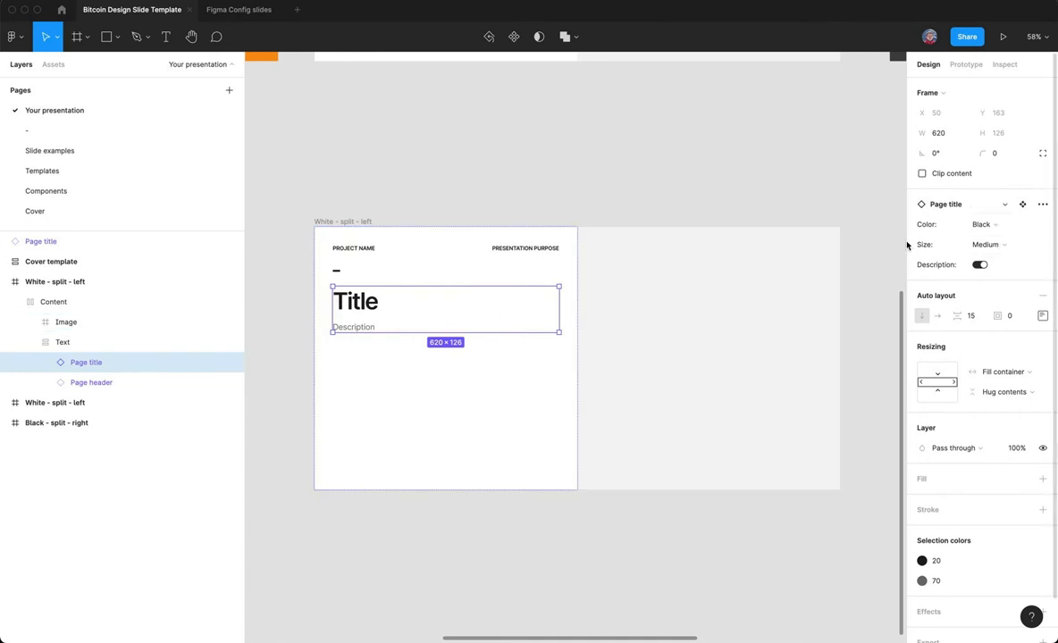
click(1003, 245)
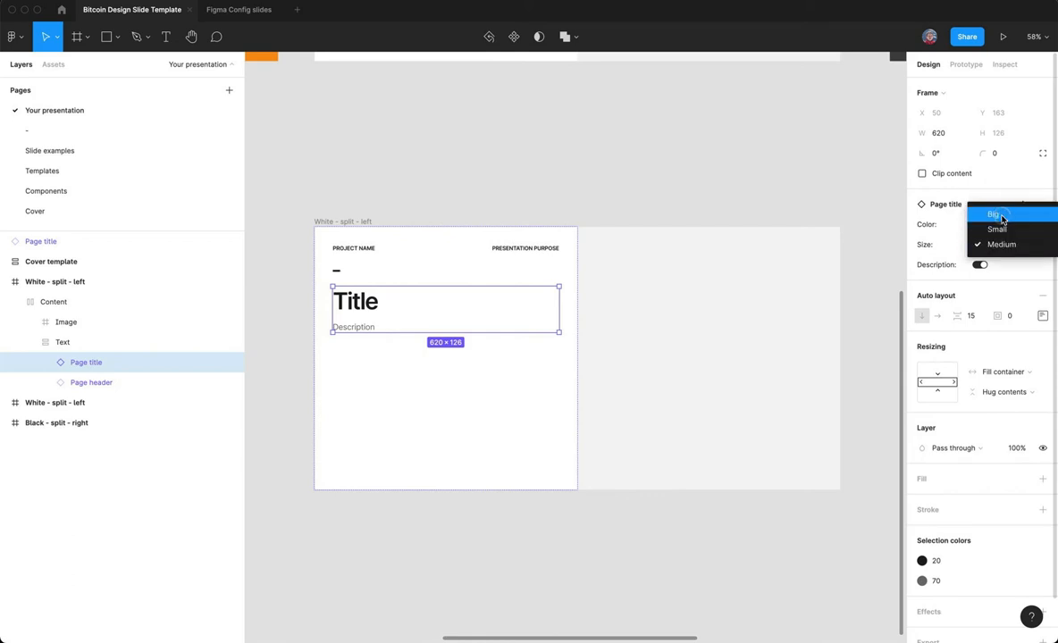
click(994, 215)
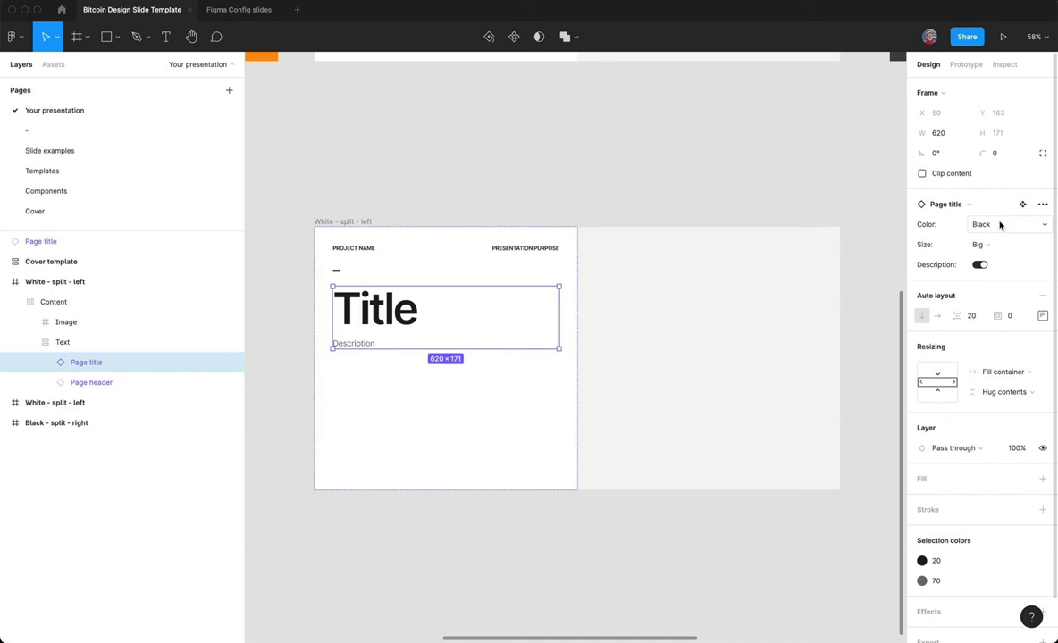
click(980, 265)
click(979, 266)
click(979, 266)
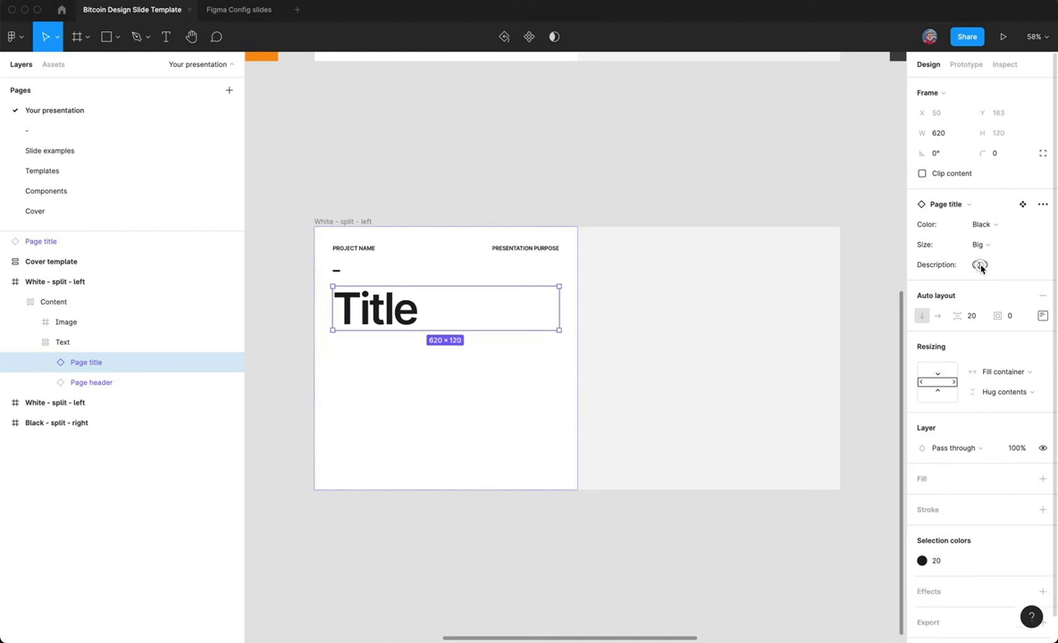
click(979, 265)
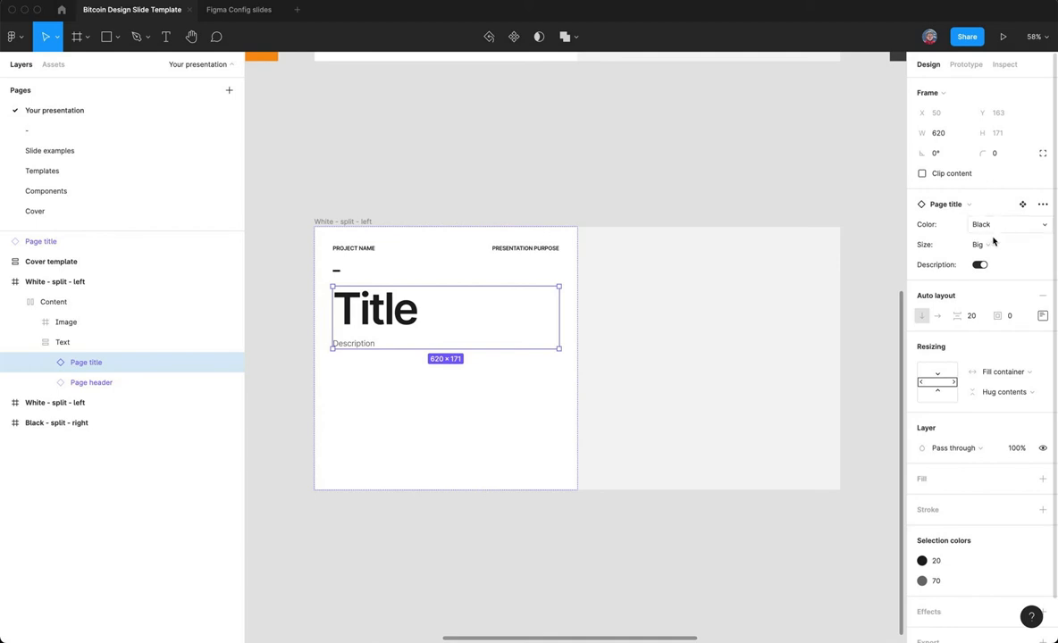
Change the Page title's color variant to White and set the duplicated slide's fill to red FF5151
click(983, 225)
click(995, 240)
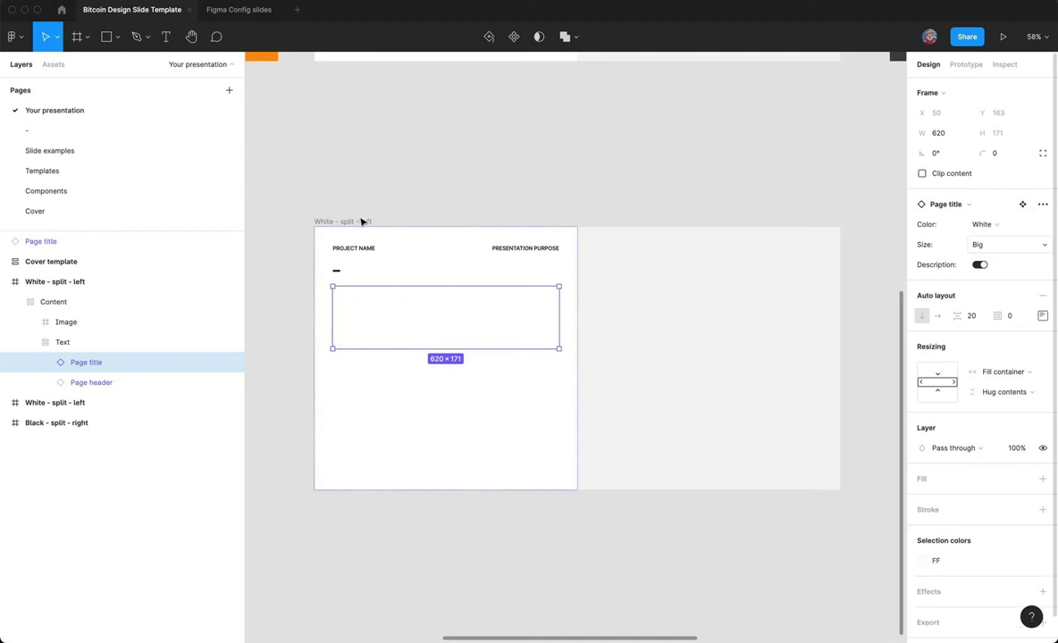
click(357, 223)
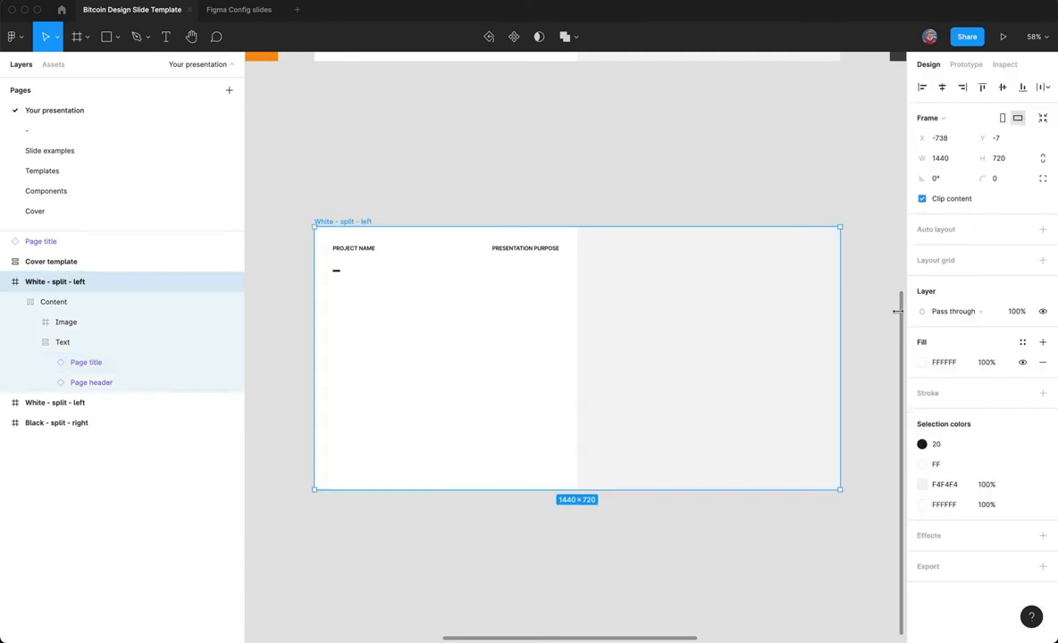
click(923, 364)
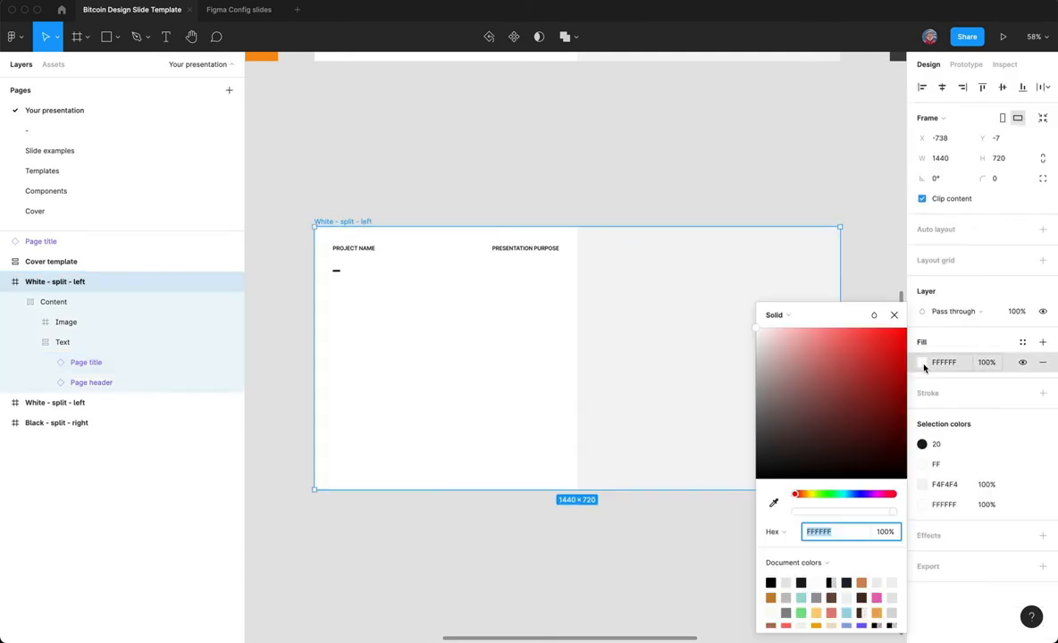
click(860, 327)
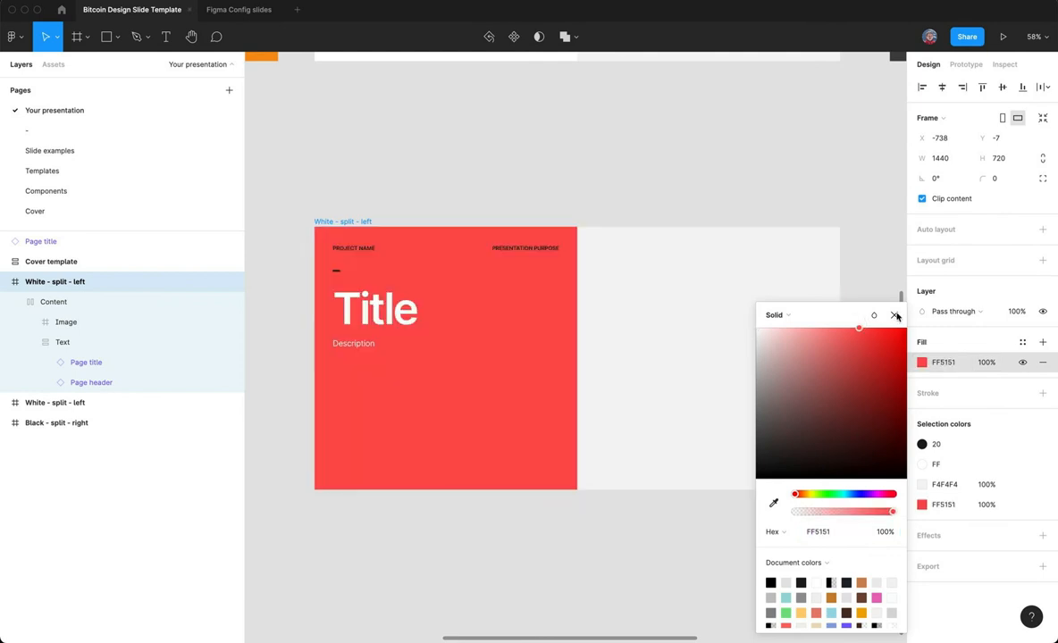
Change the color variant of the red slide's Page header component to White
click(122, 362)
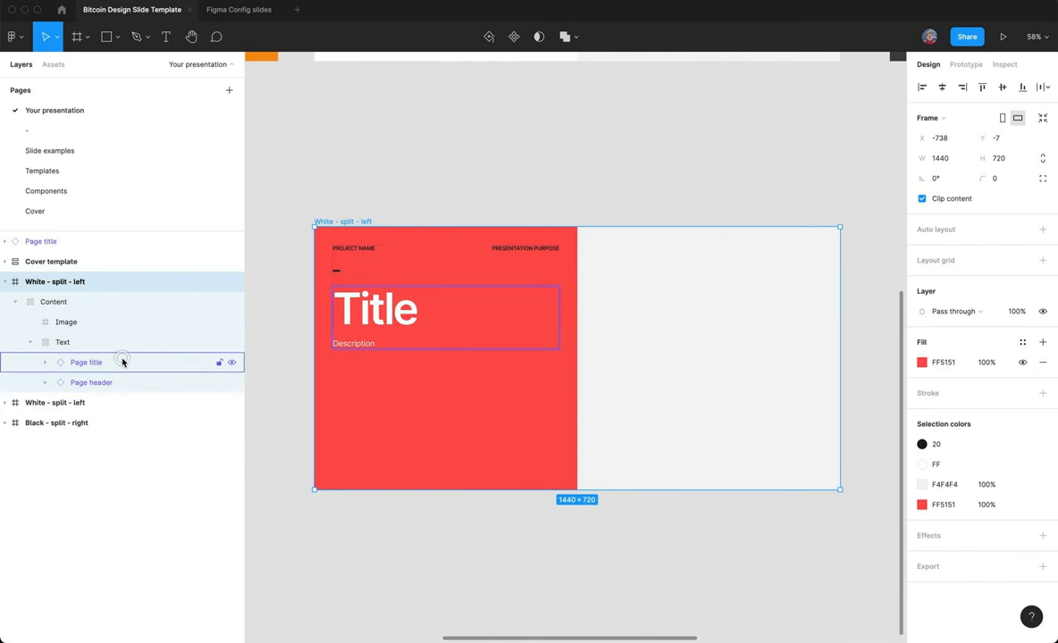
click(122, 362)
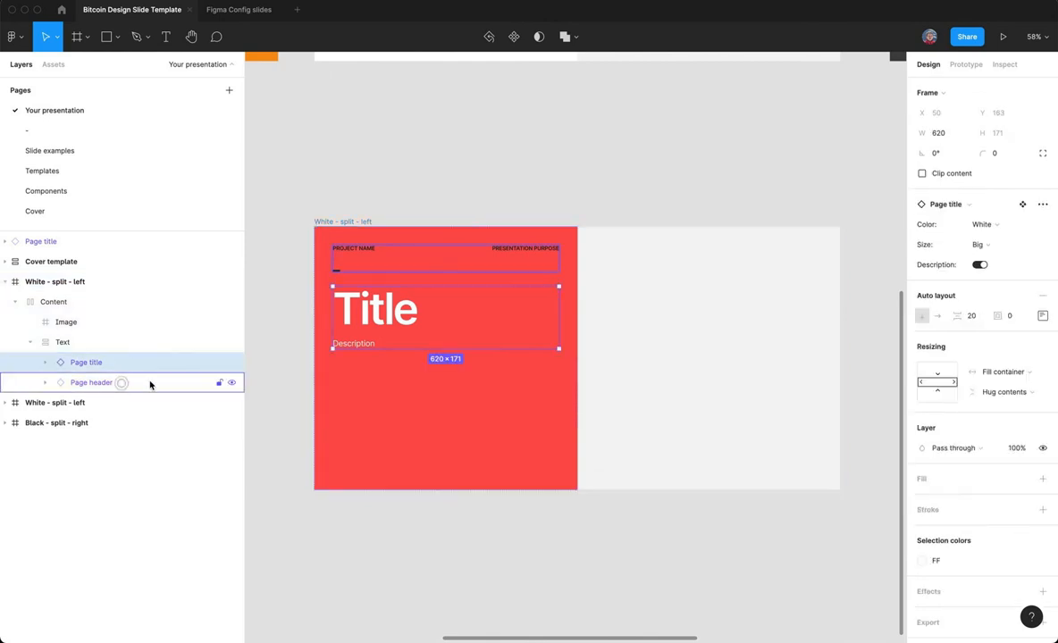
click(151, 383)
click(995, 227)
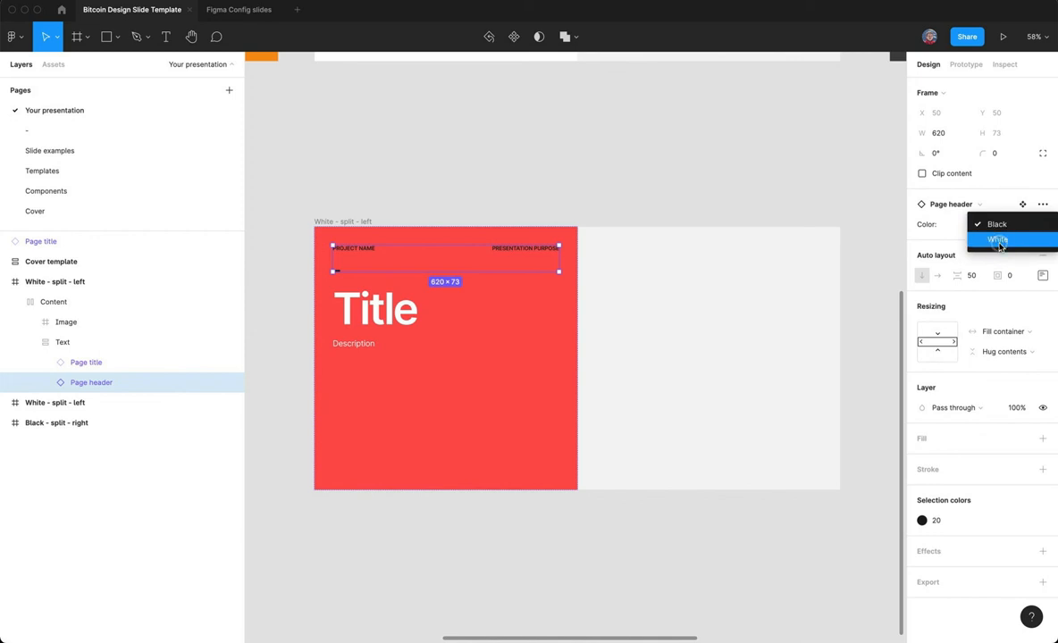
click(997, 241)
click(572, 167)
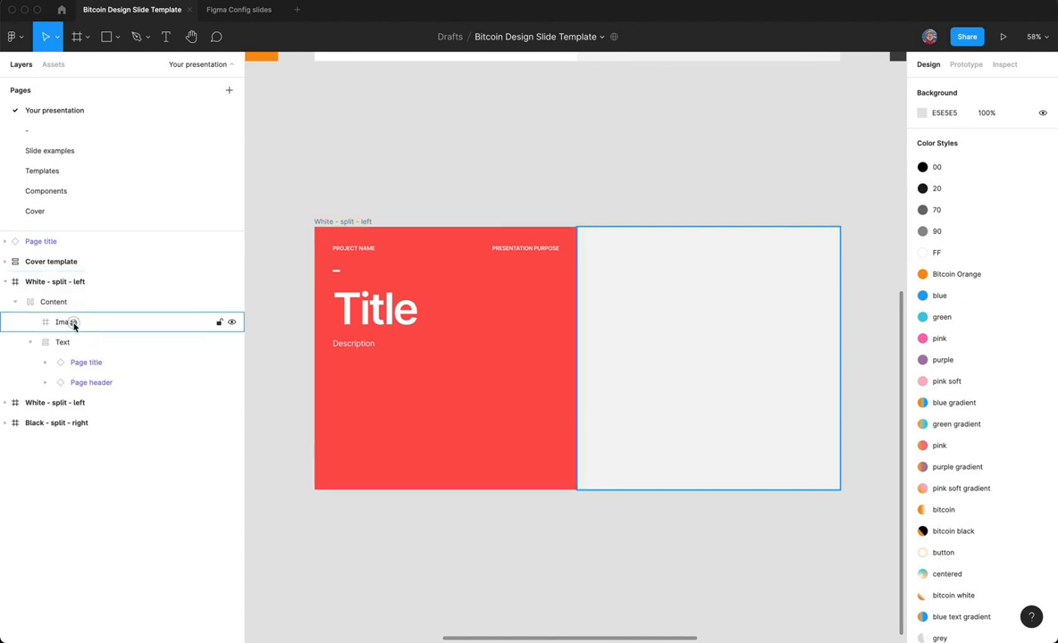
Widen the red slide's Image frame toward the text to about 929 px, narrowing the text area
click(582, 336)
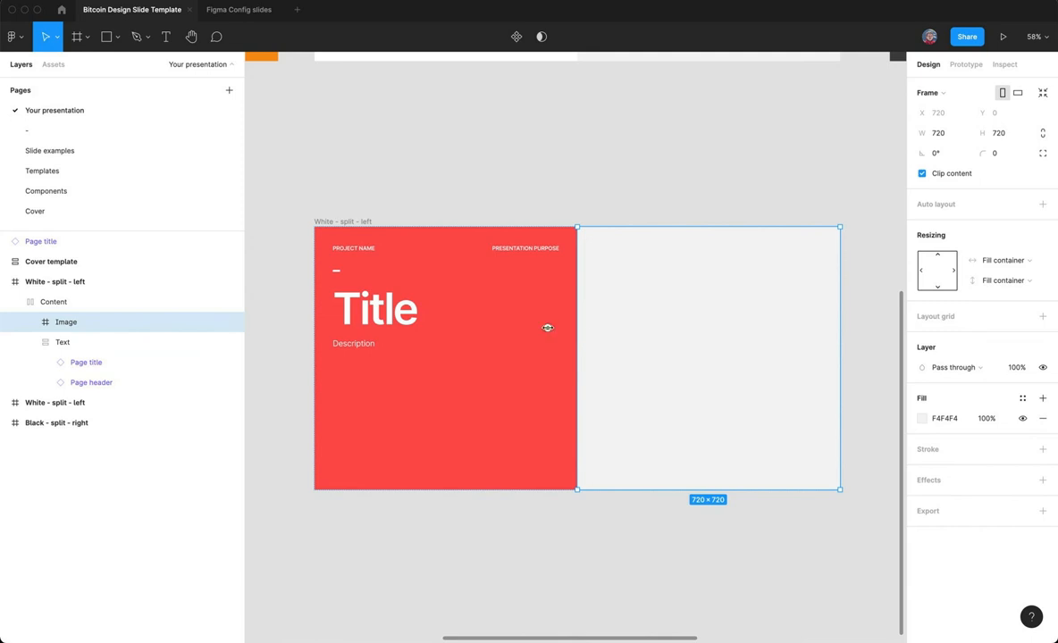
drag(547, 328, 498, 329)
click(640, 547)
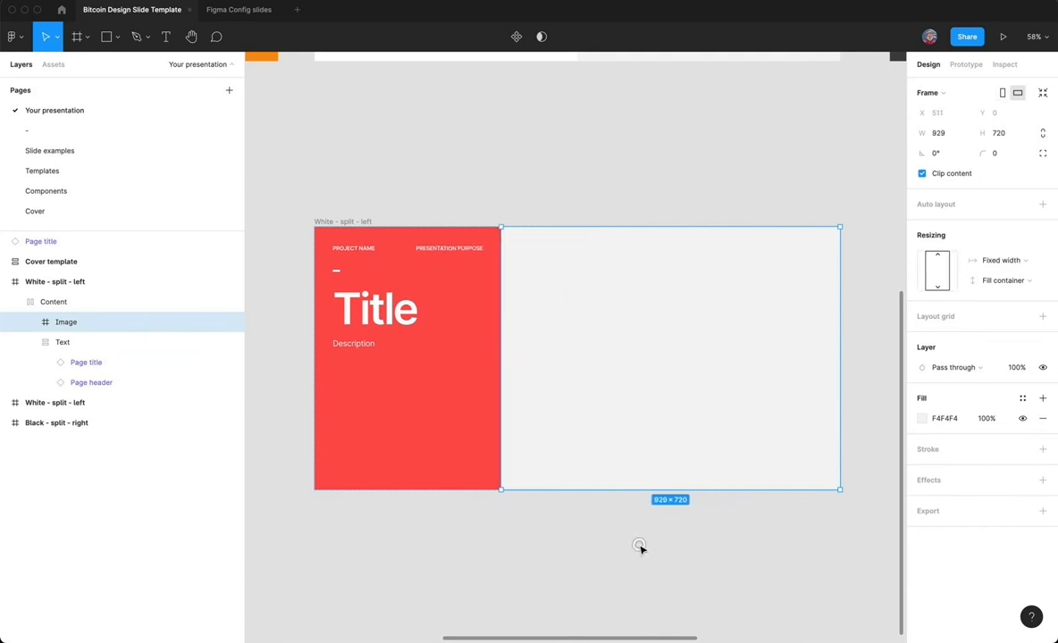
Delete the red duplicated slide from below the three template slides on the Your presentation page
scroll(611, 261, down, 5)
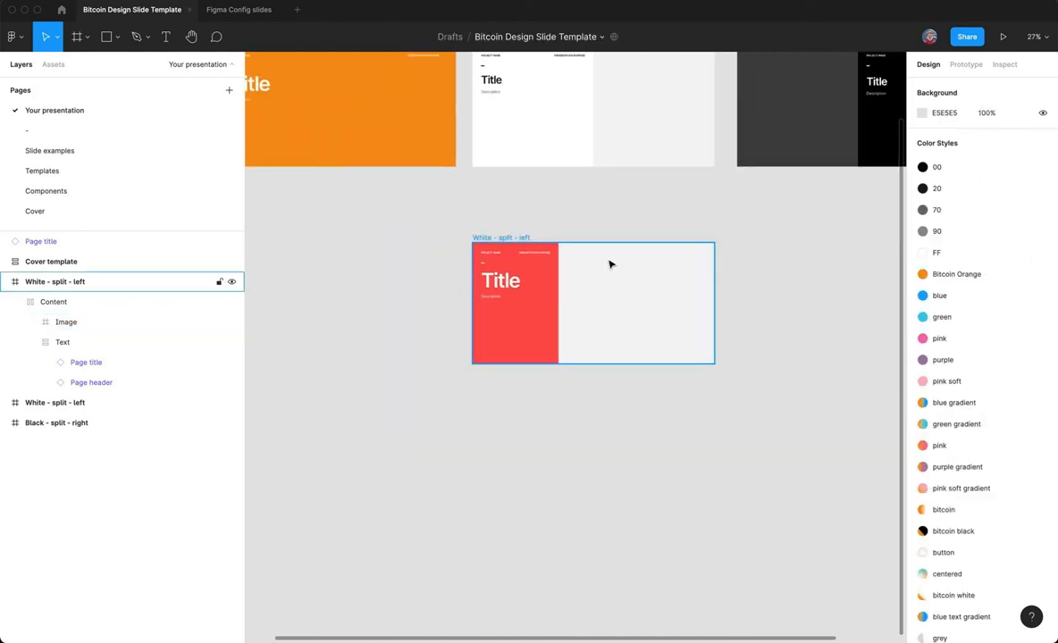
scroll(610, 261, down, 2)
scroll(610, 261, up, 1)
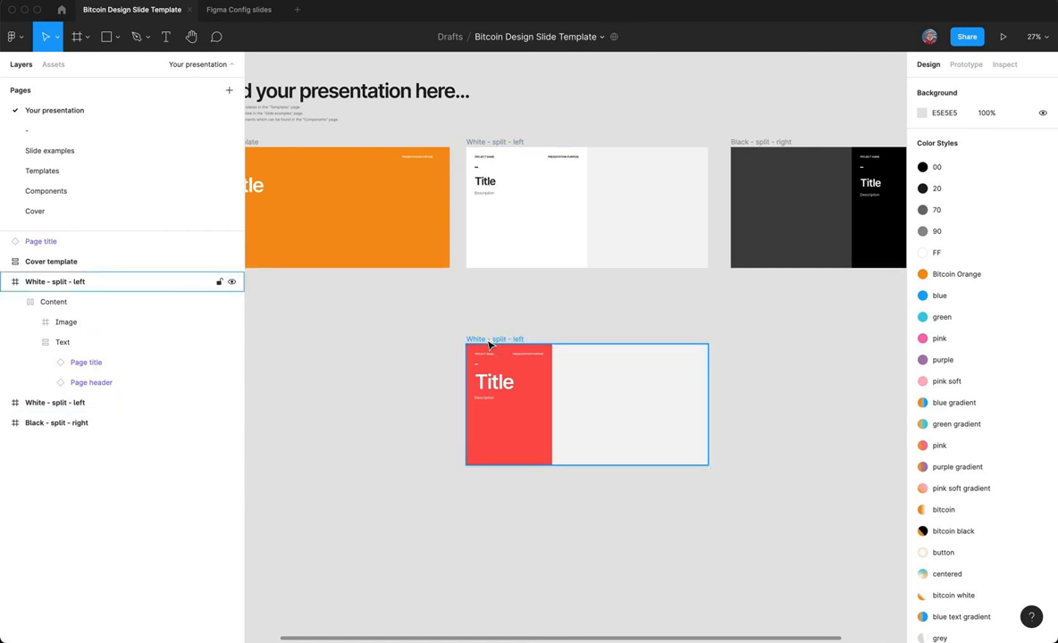
scroll(489, 344, down, 3)
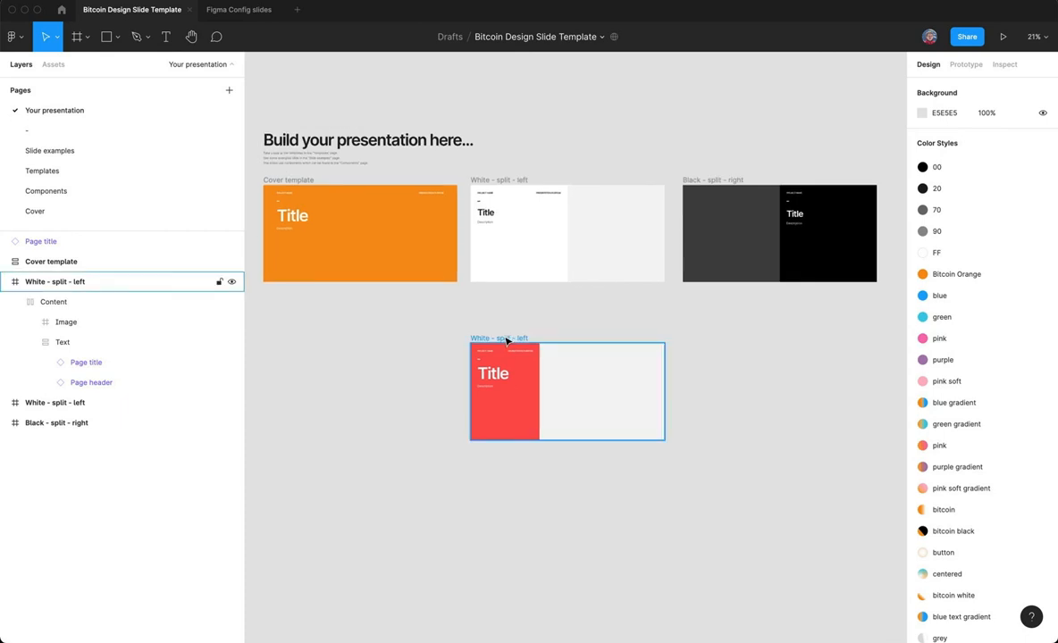
click(506, 339)
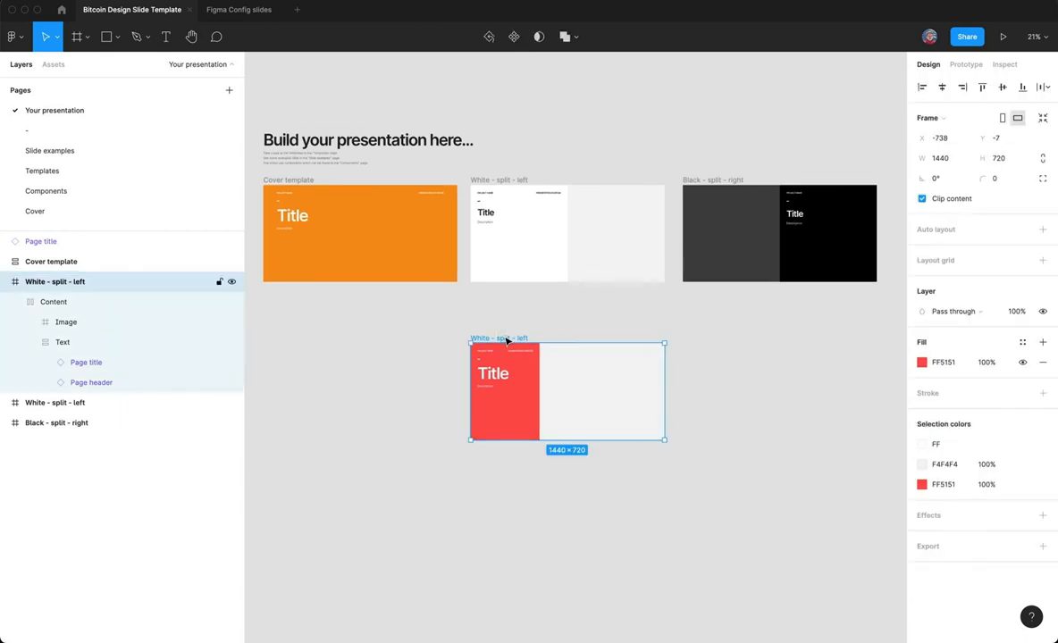
key(Delete)
scroll(507, 341, up, 2)
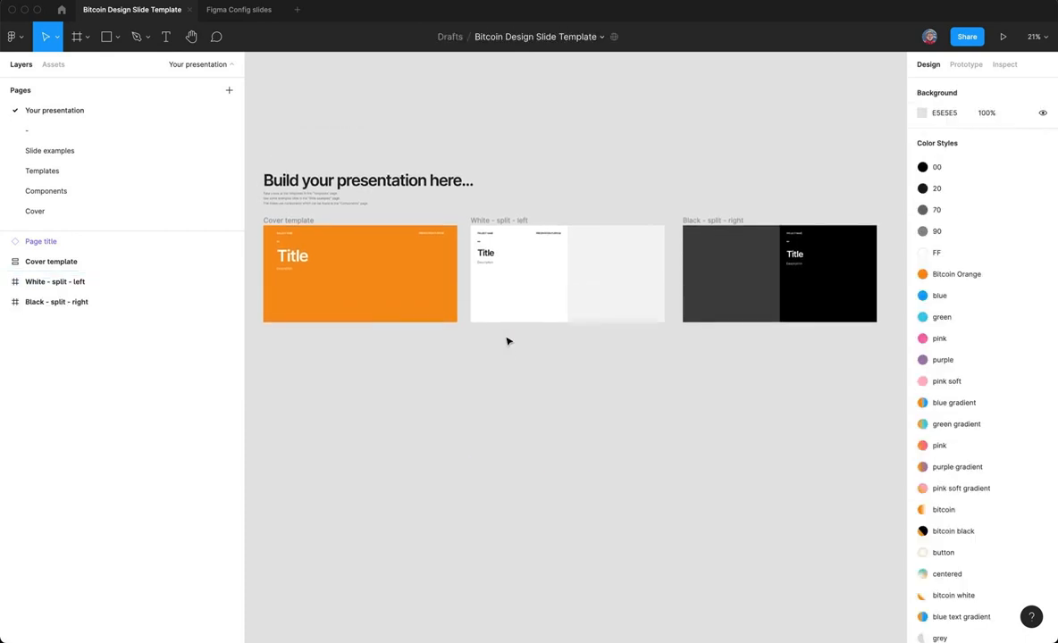